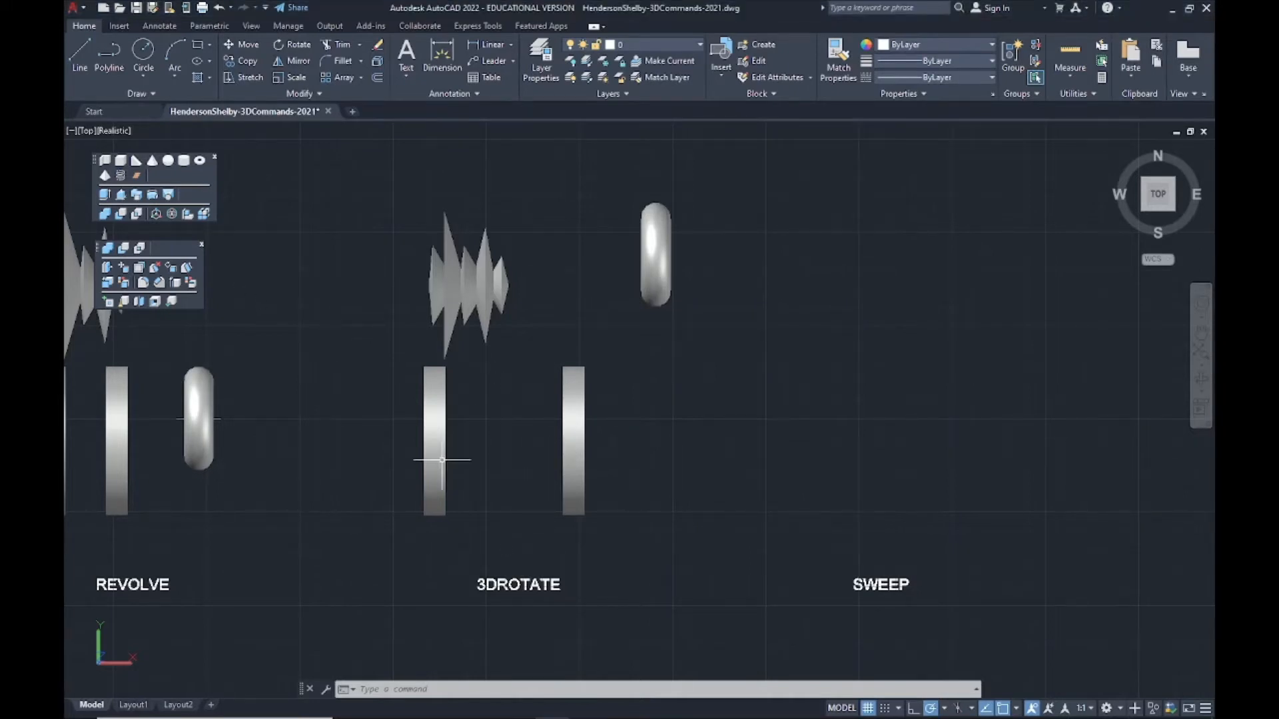
3D-rotate the full disc above the 3DROTATE label by 90 degrees about the Y axis through its centre so it lies flat
shift+middle_drag(500, 486, 457, 387)
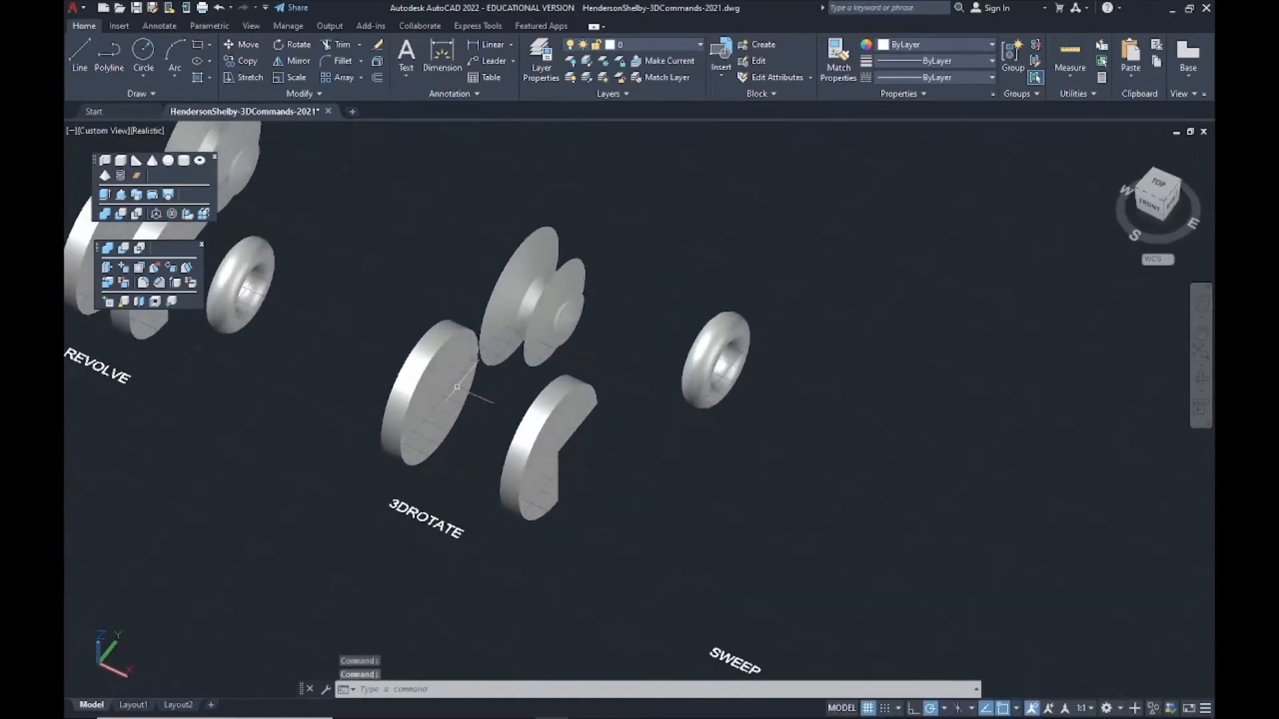
scroll(536, 399, up, 2)
middle_drag(721, 401, 658, 414)
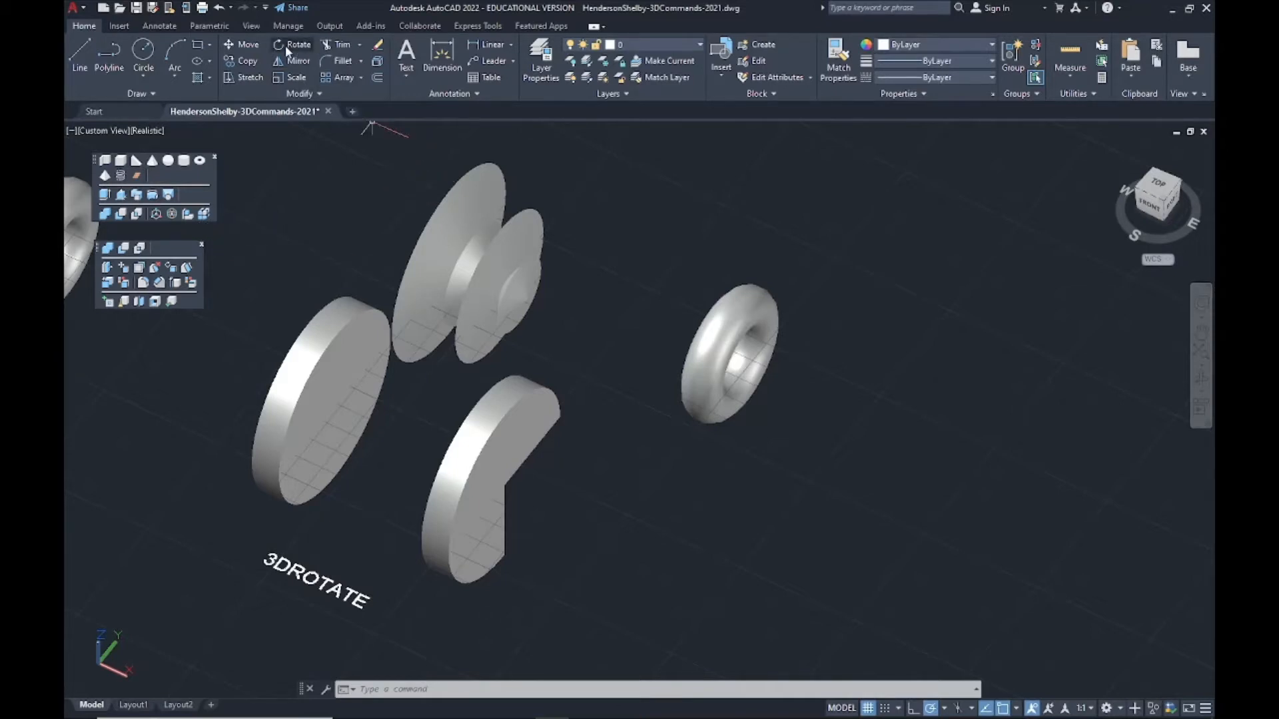
shift+middle_drag(689, 455, 736, 429)
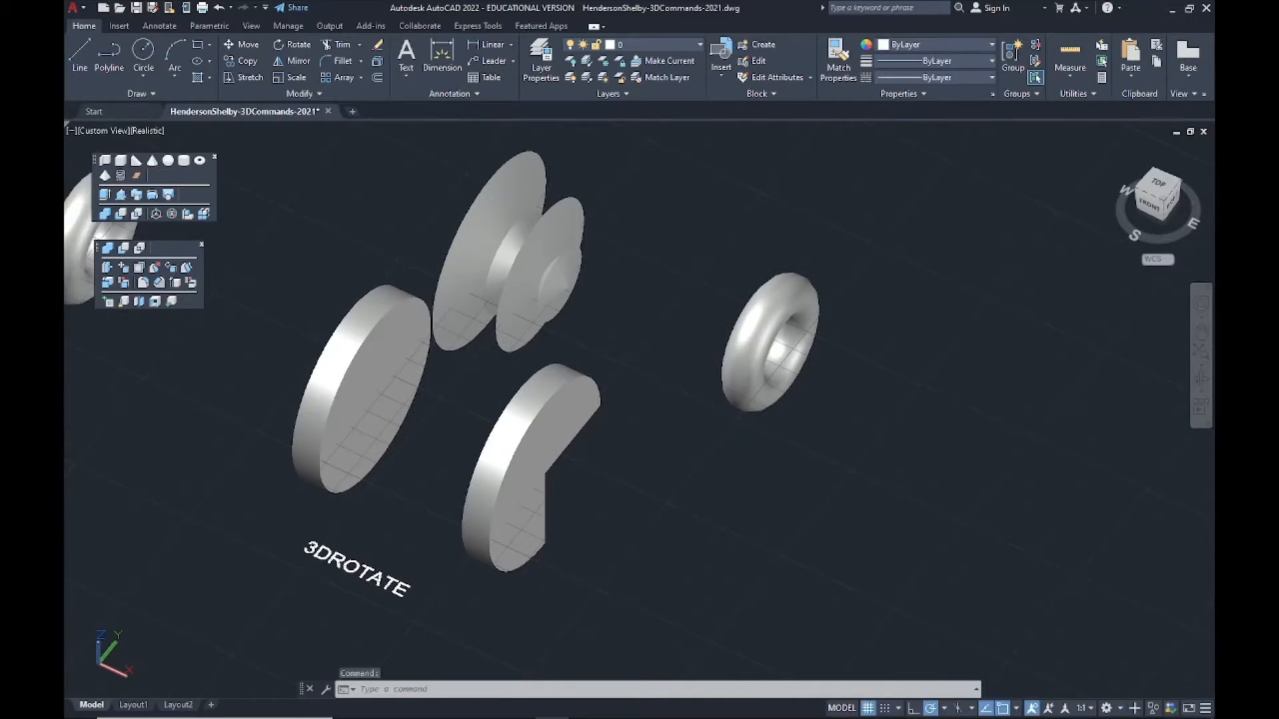
middle_drag(431, 353, 447, 344)
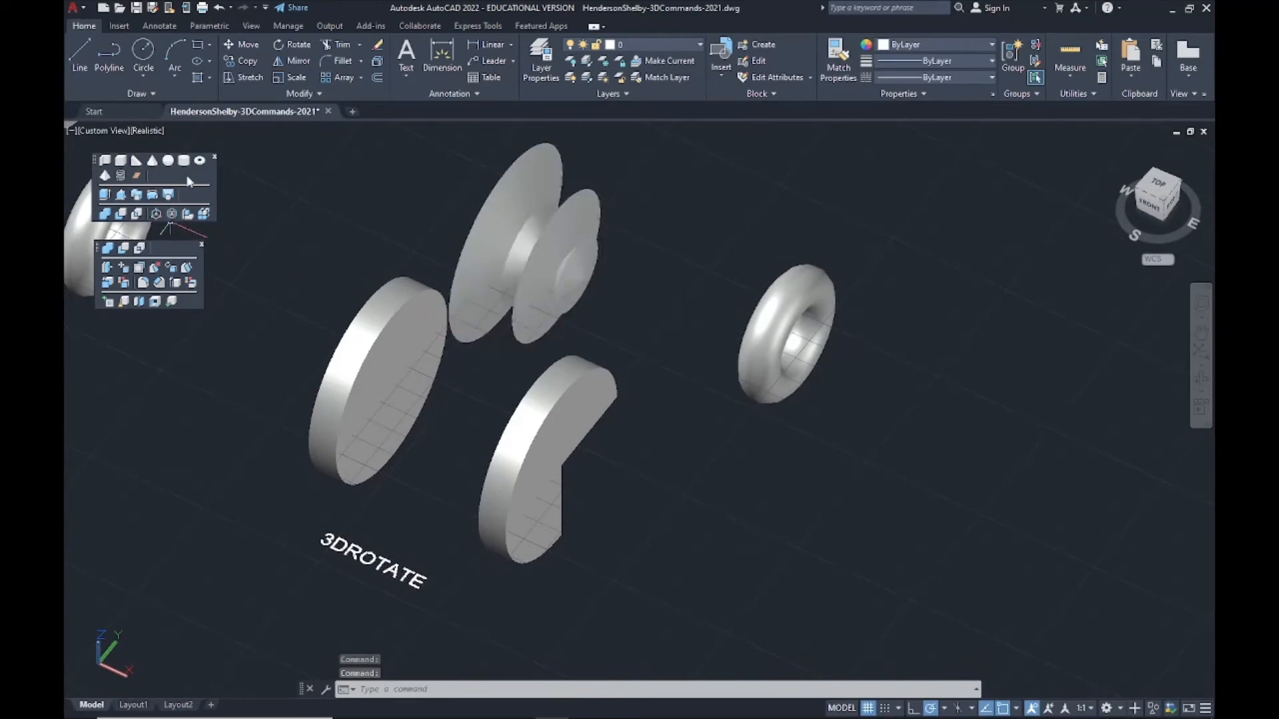
click(172, 215)
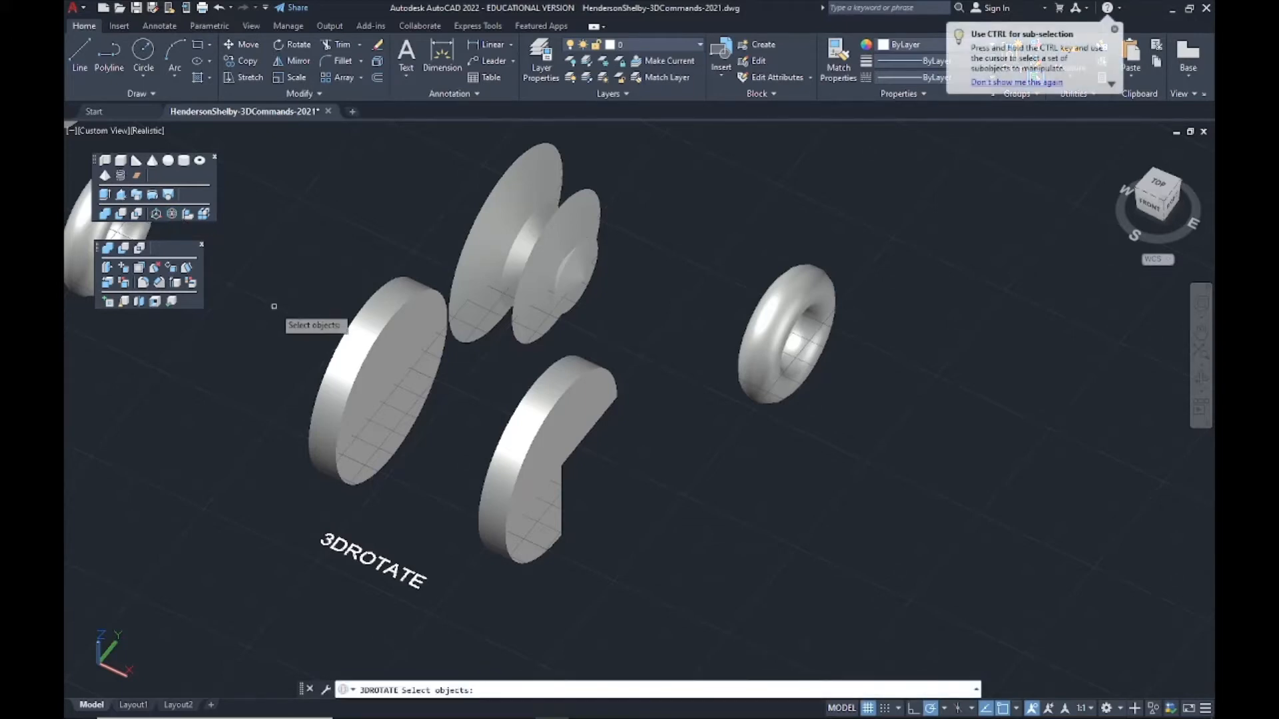
middle_drag(345, 345, 477, 360)
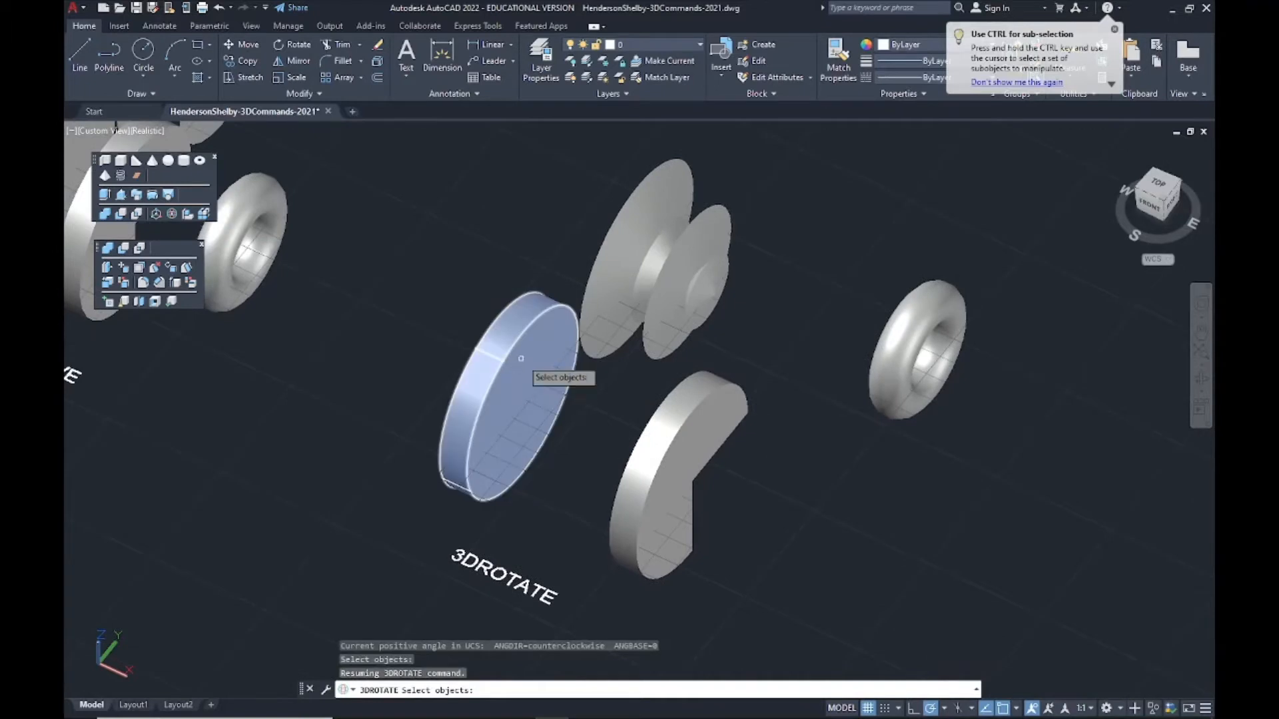
scroll(499, 359, down, 5)
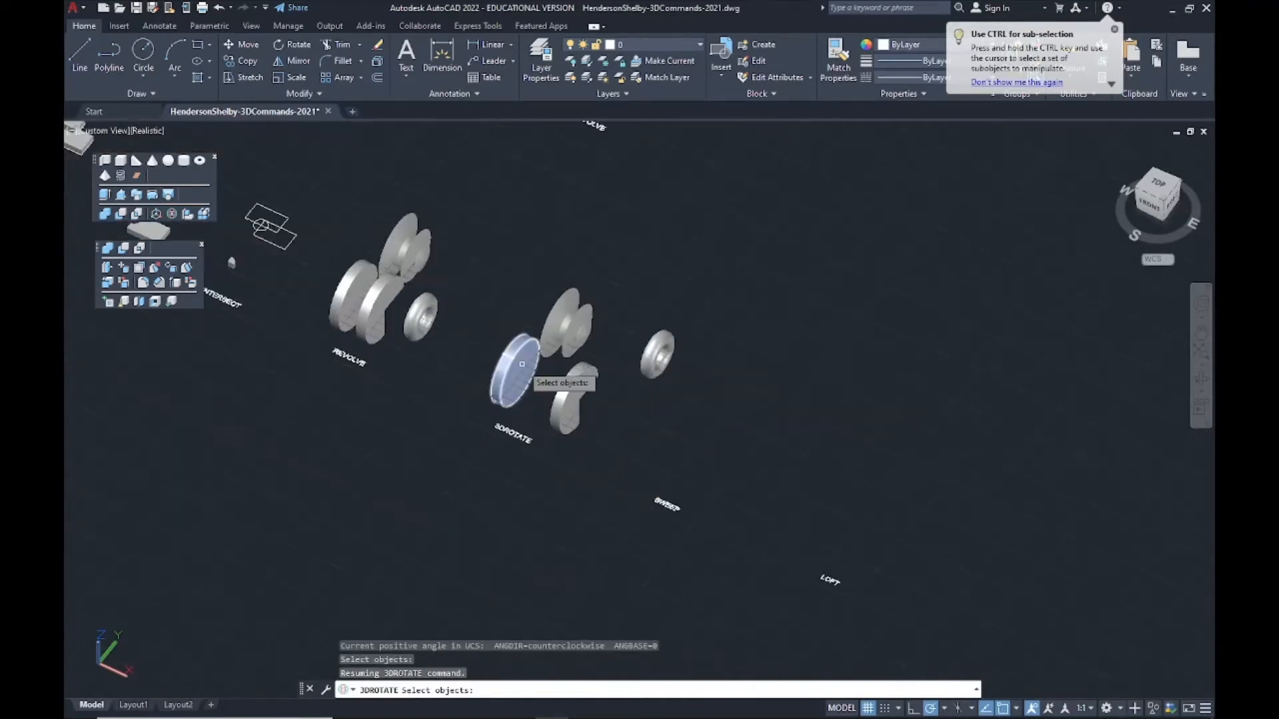
shift+middle_drag(467, 343, 405, 336)
middle_drag(581, 346, 522, 418)
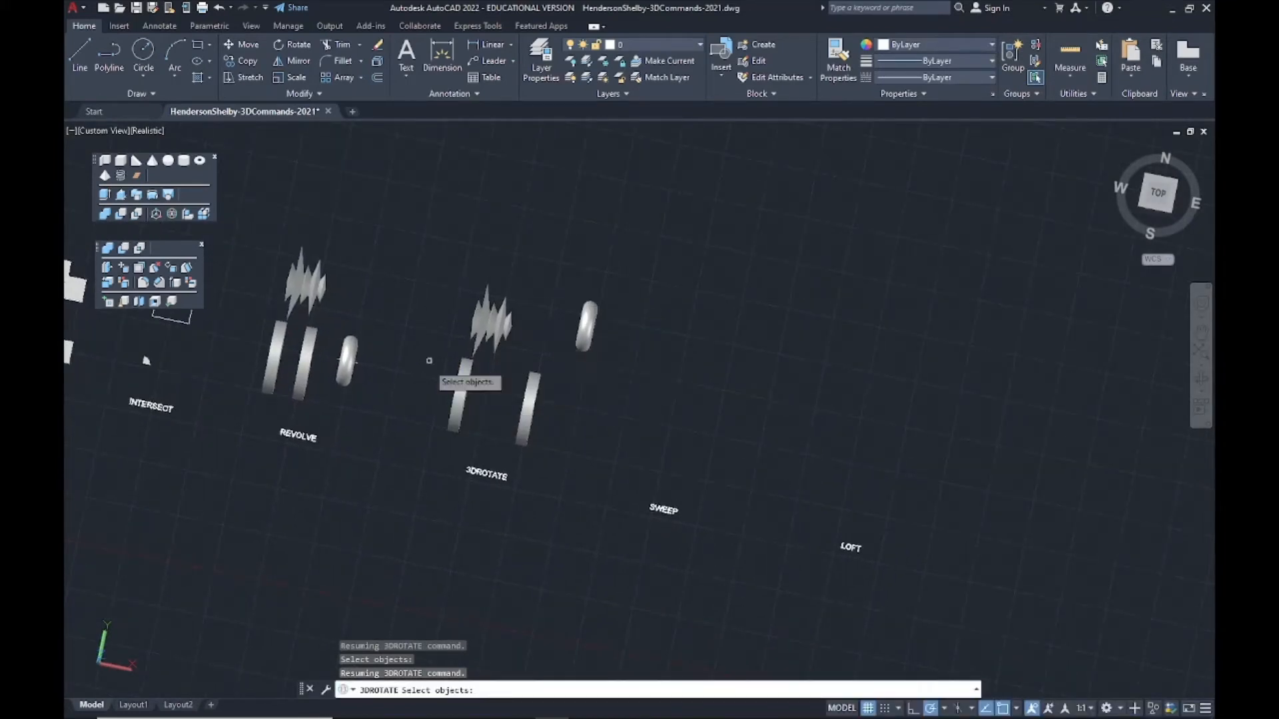
shift+middle_drag(566, 406, 465, 348)
scroll(464, 417, up, 5)
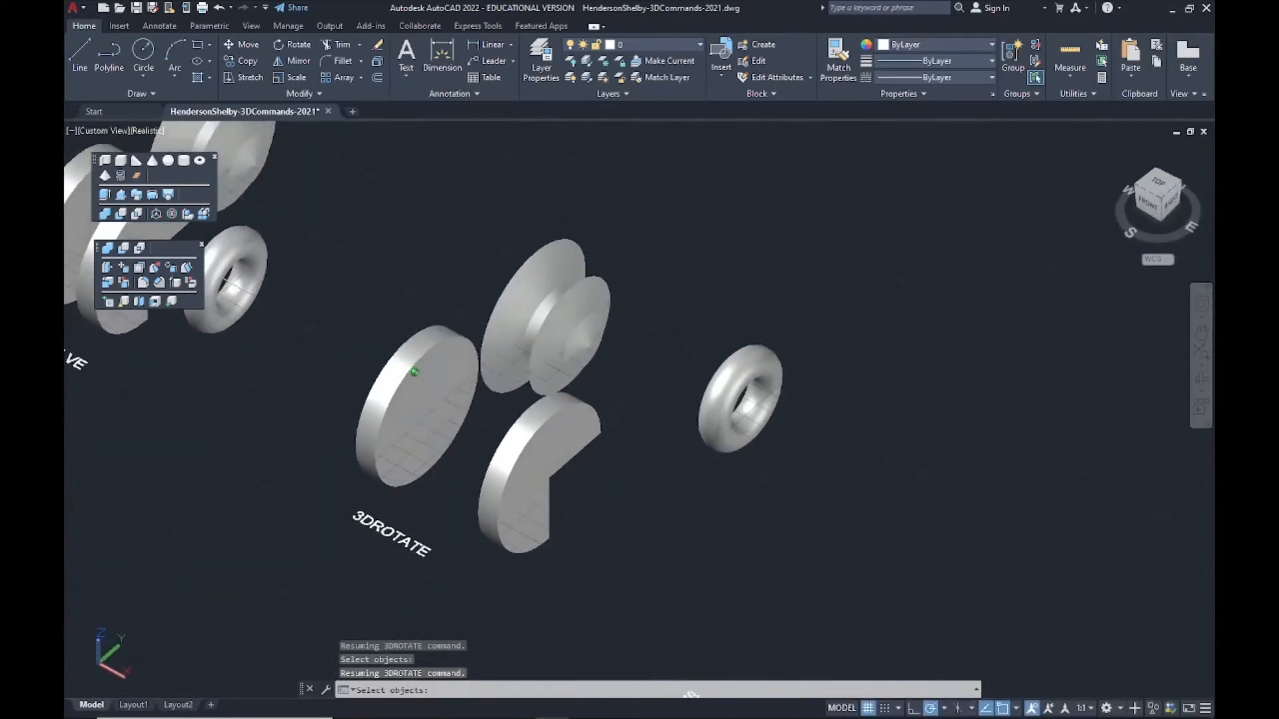
click(447, 352)
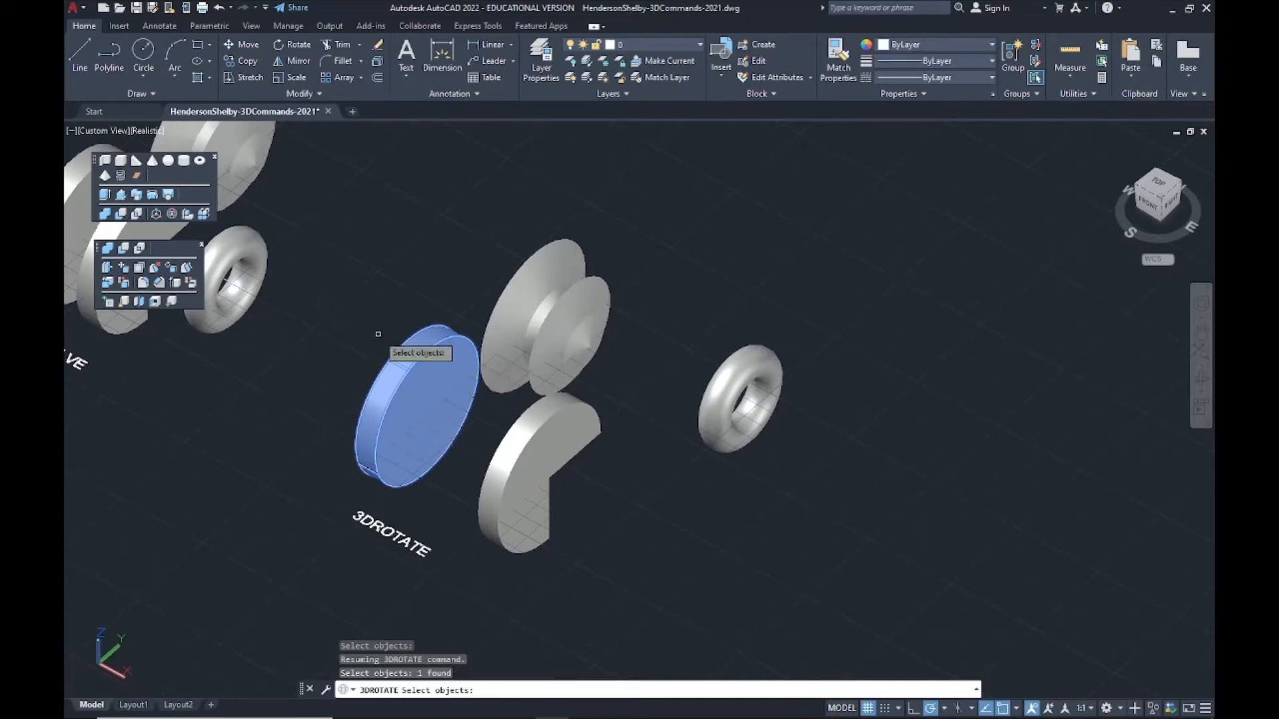
key(Return)
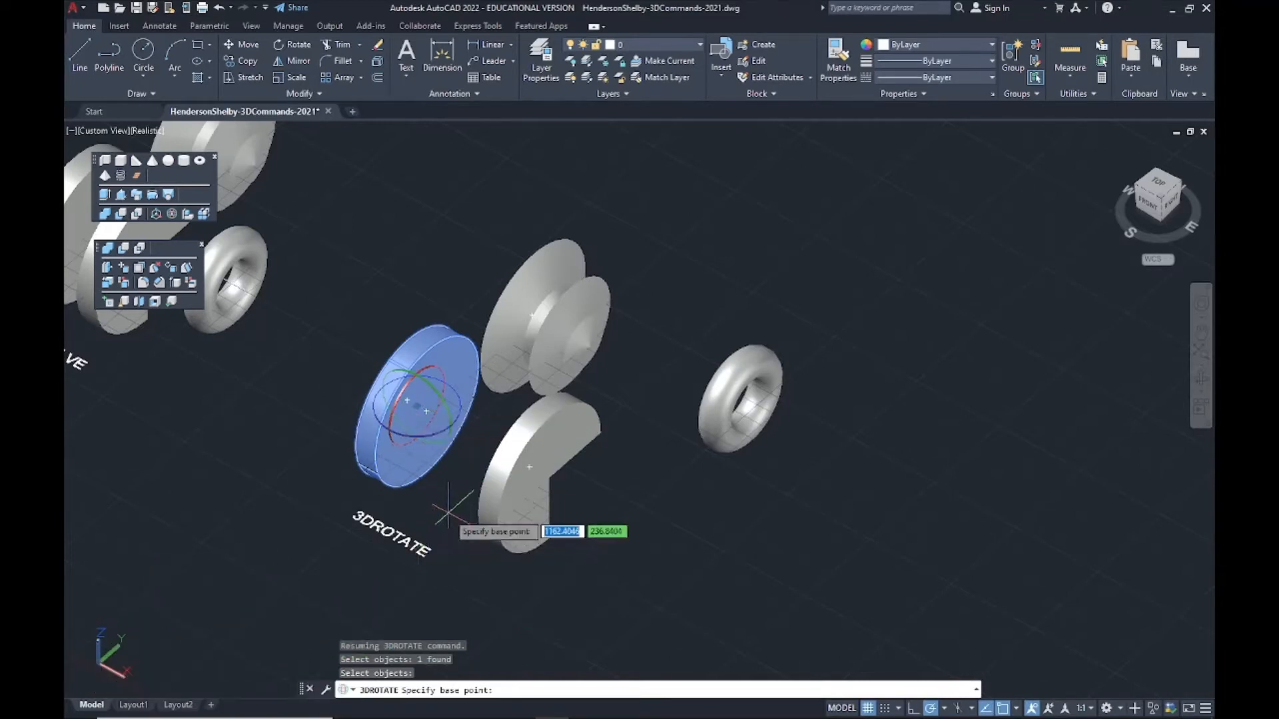
click(445, 406)
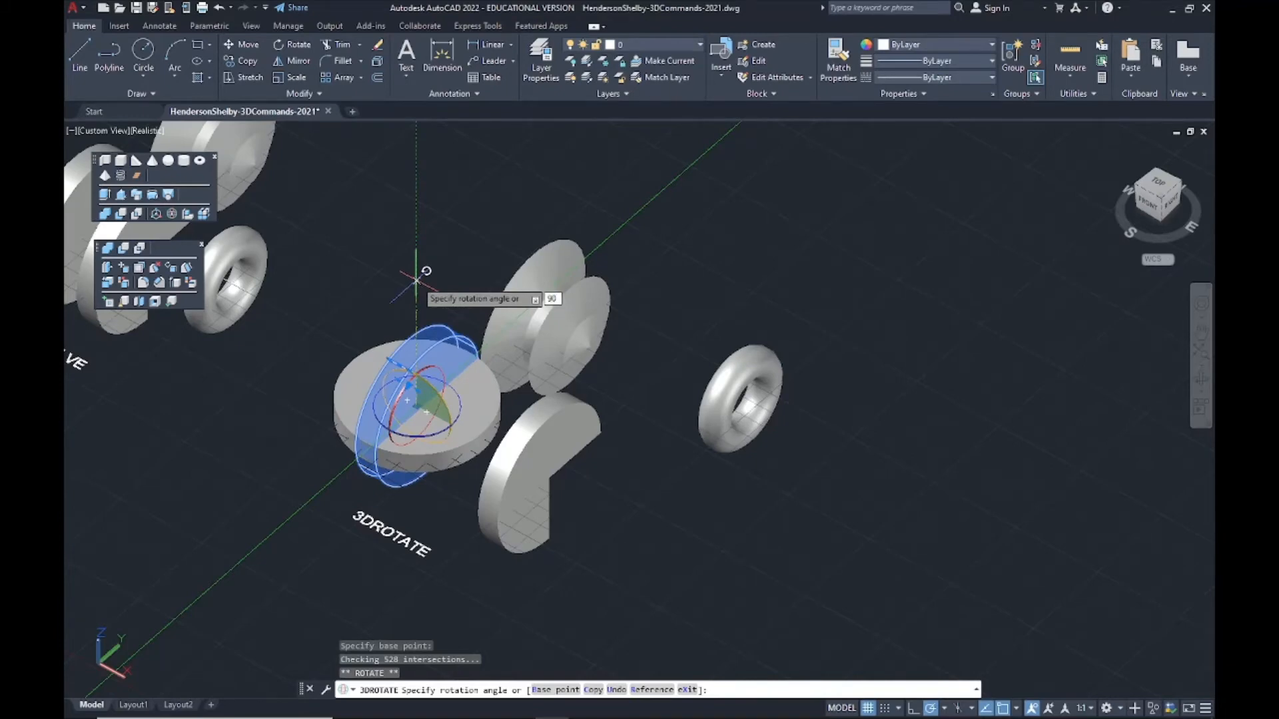
key(Return)
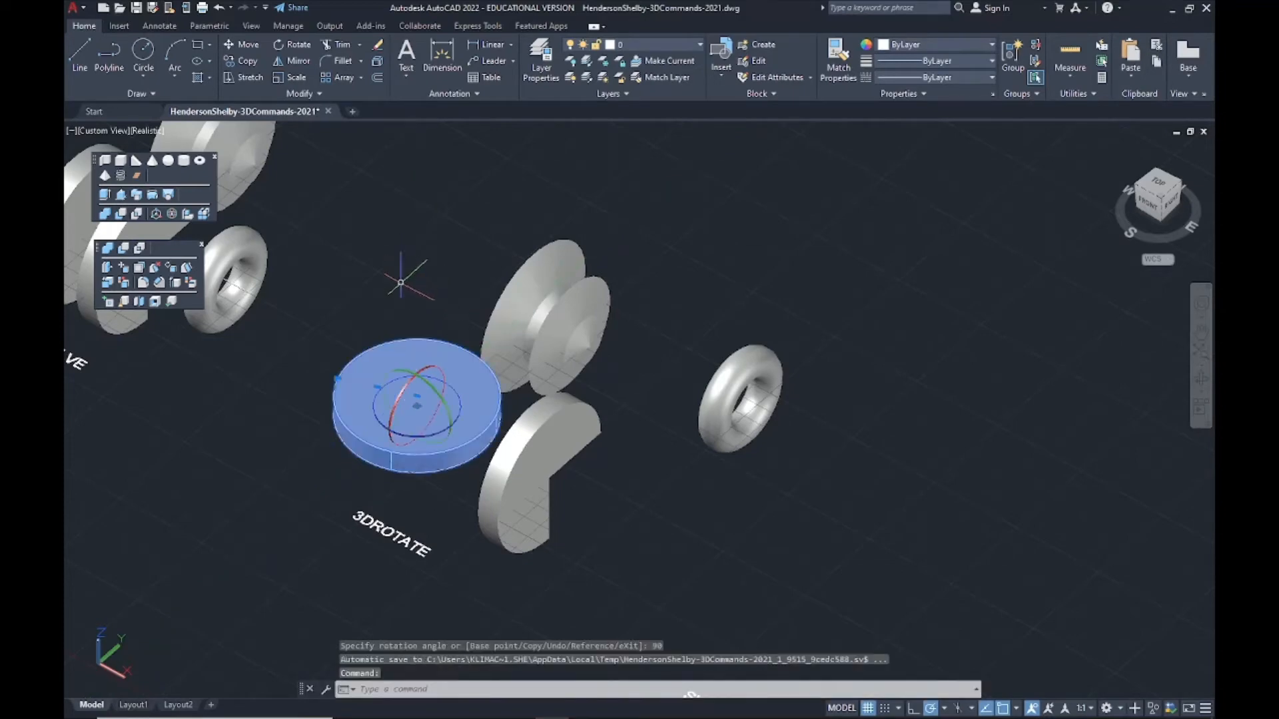
key(Escape)
3D-rotate the notched disc in the 3DROTATE group by 180 degrees about the vertical Z axis through its notch's inner corner
shift+middle_drag(403, 476, 585, 522)
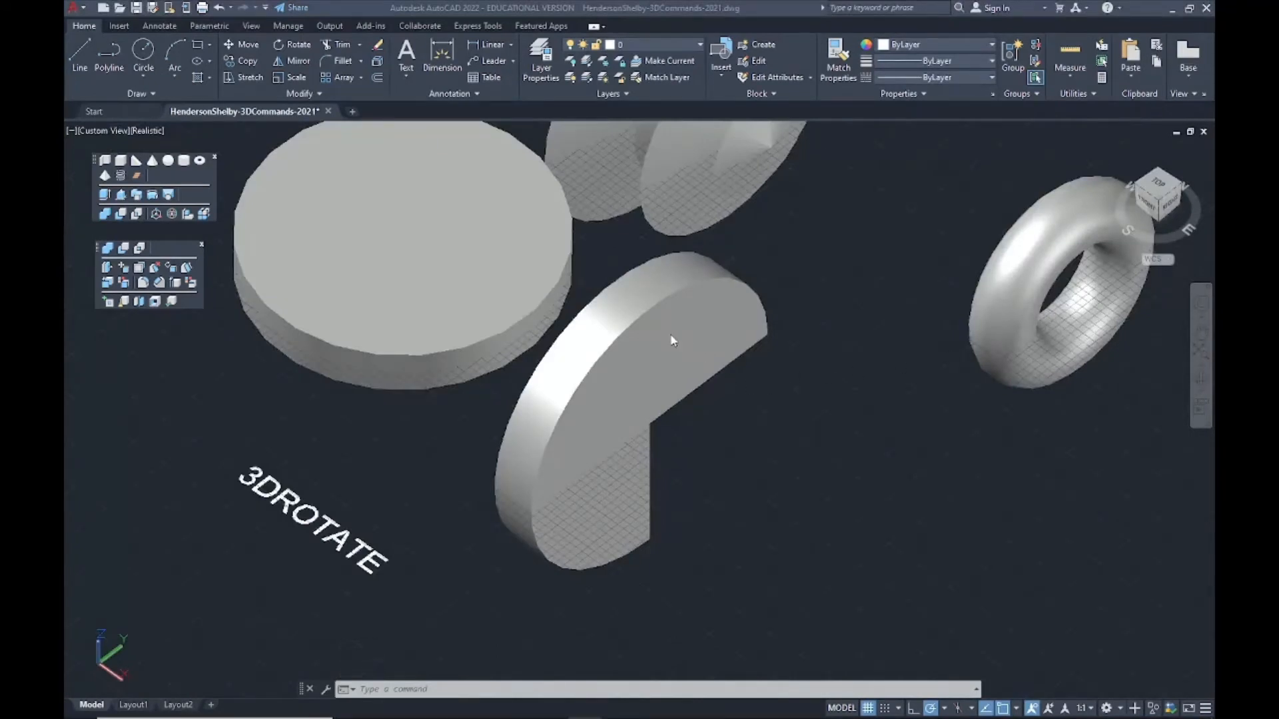
click(172, 219)
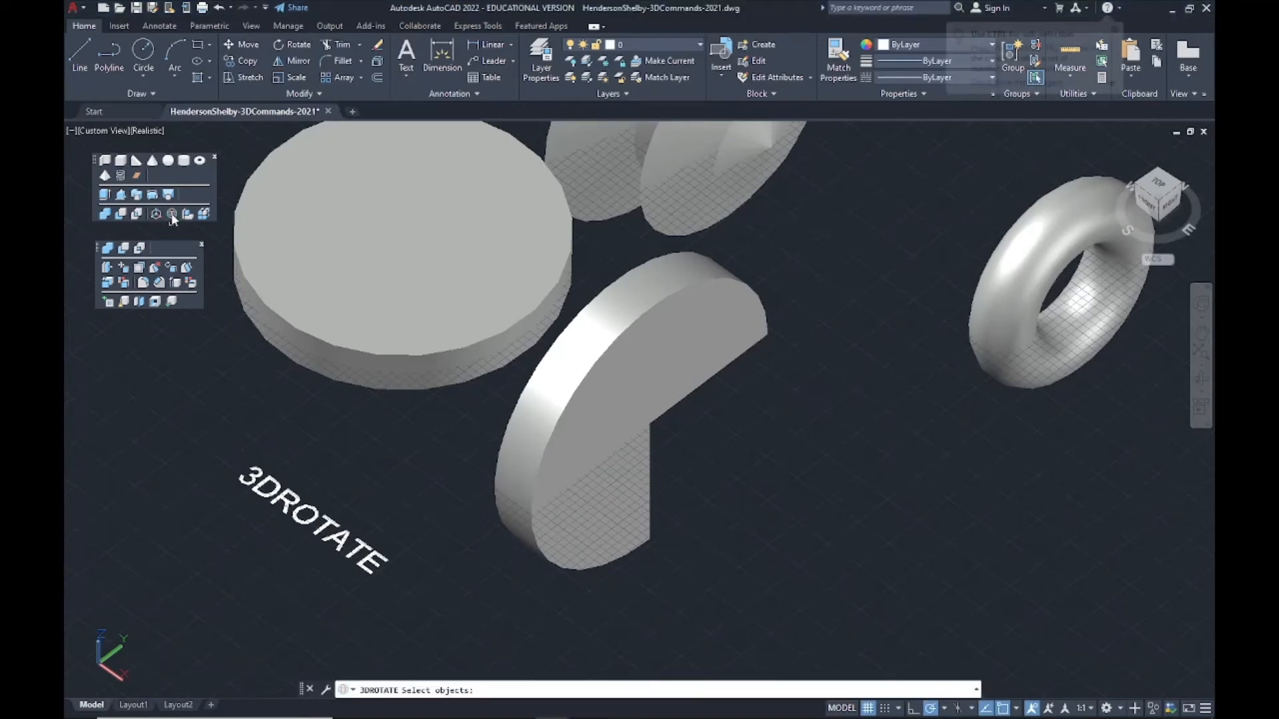
click(625, 382)
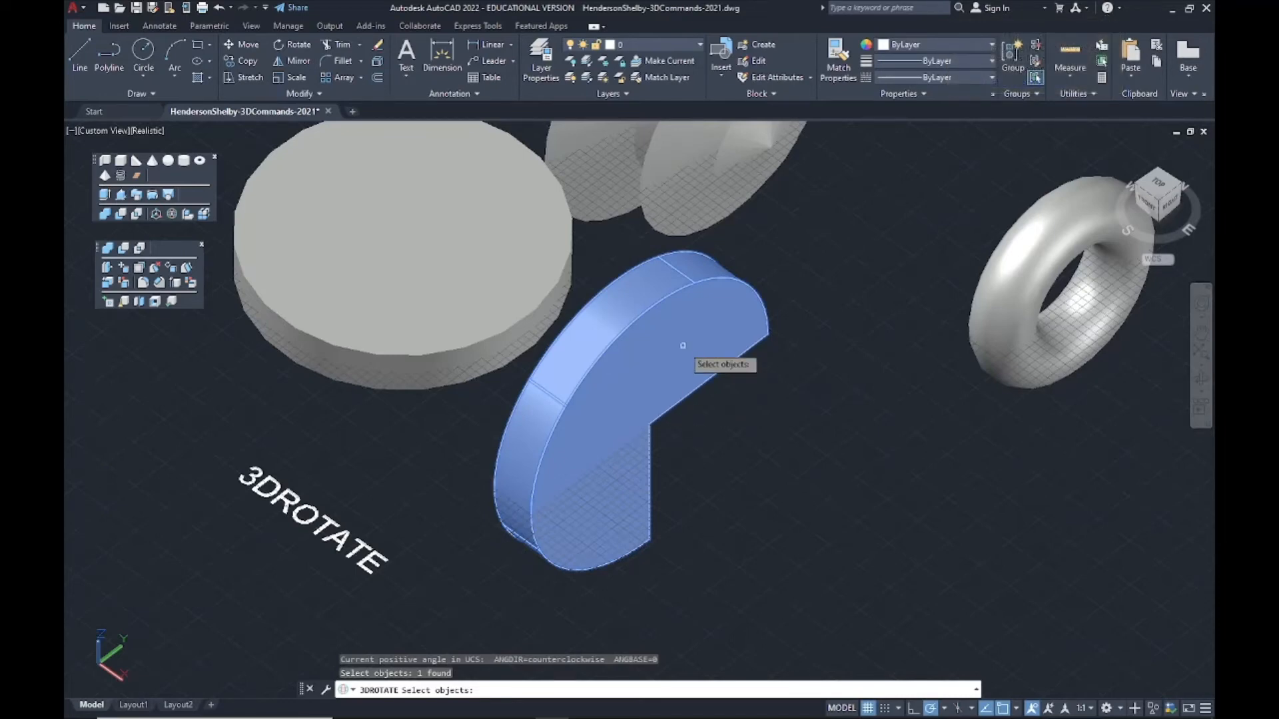
key(Return)
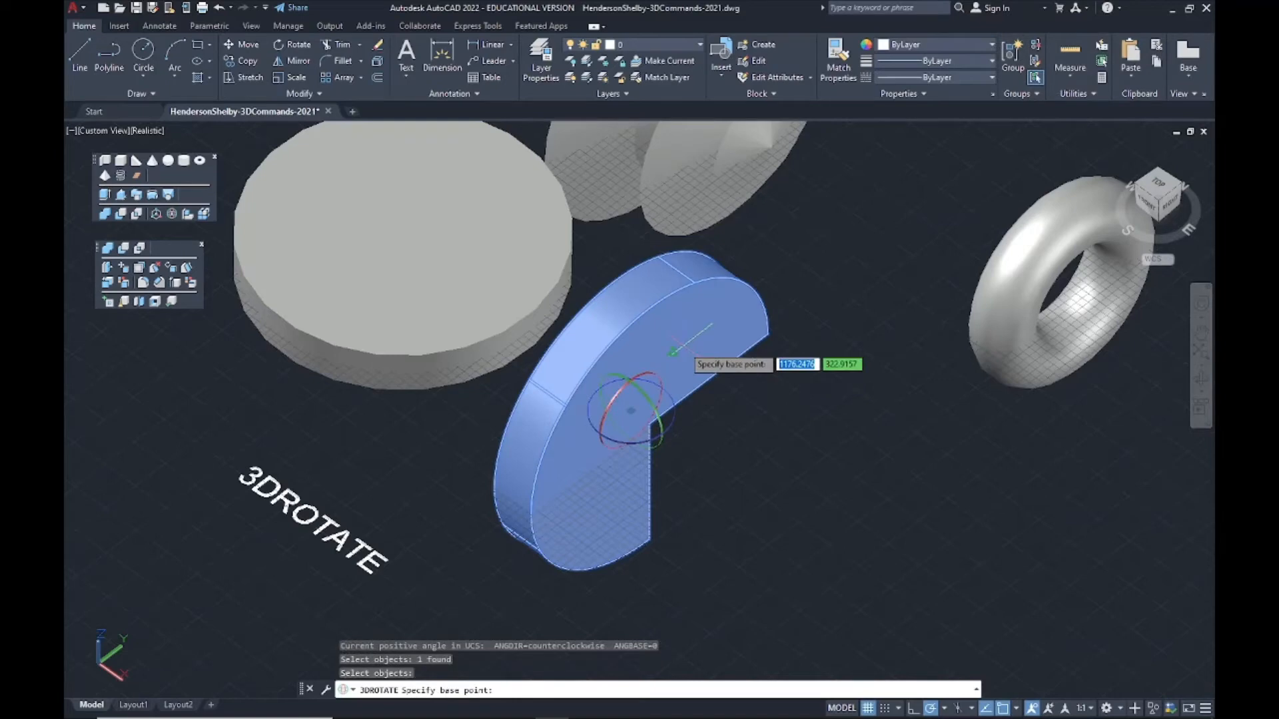
click(647, 425)
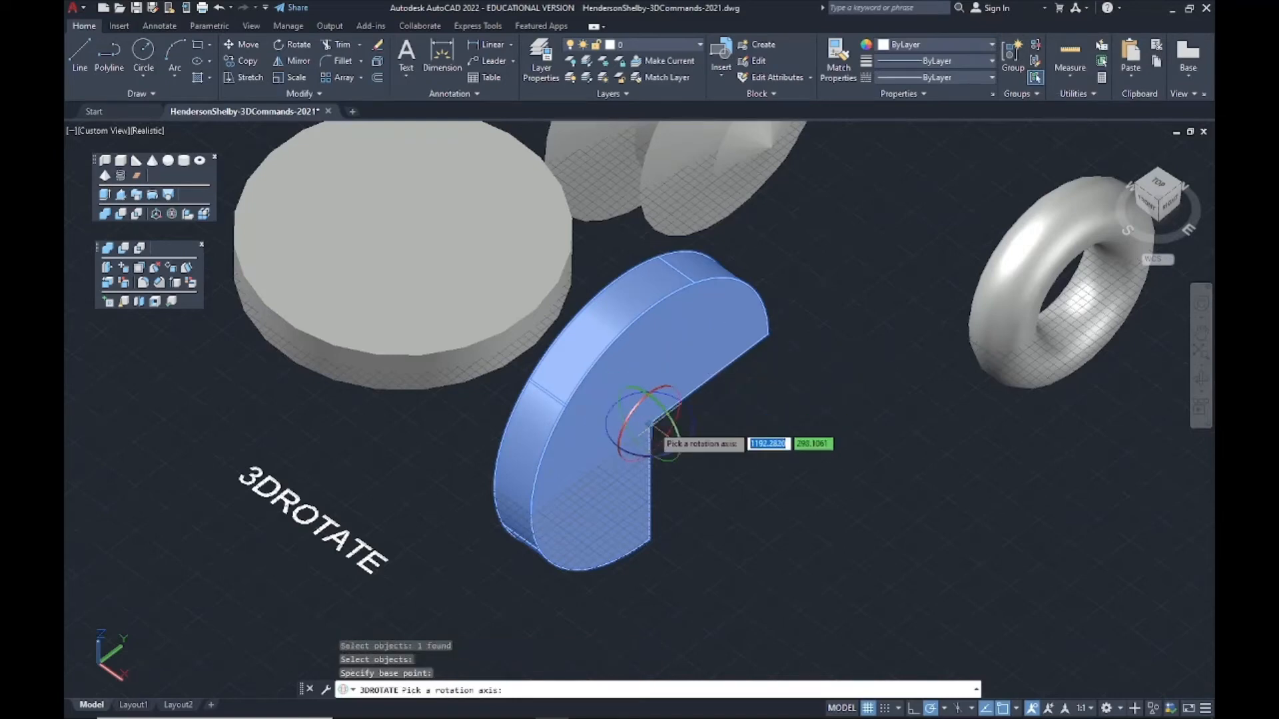
click(693, 422)
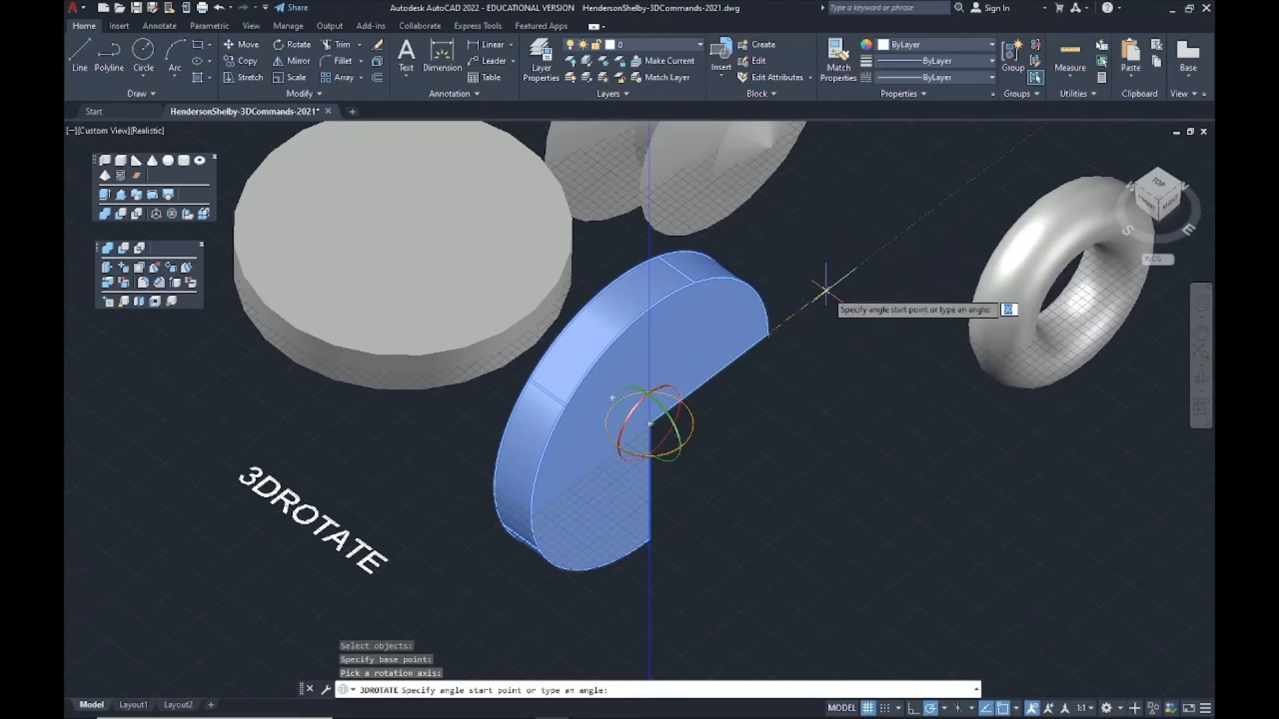
click(768, 334)
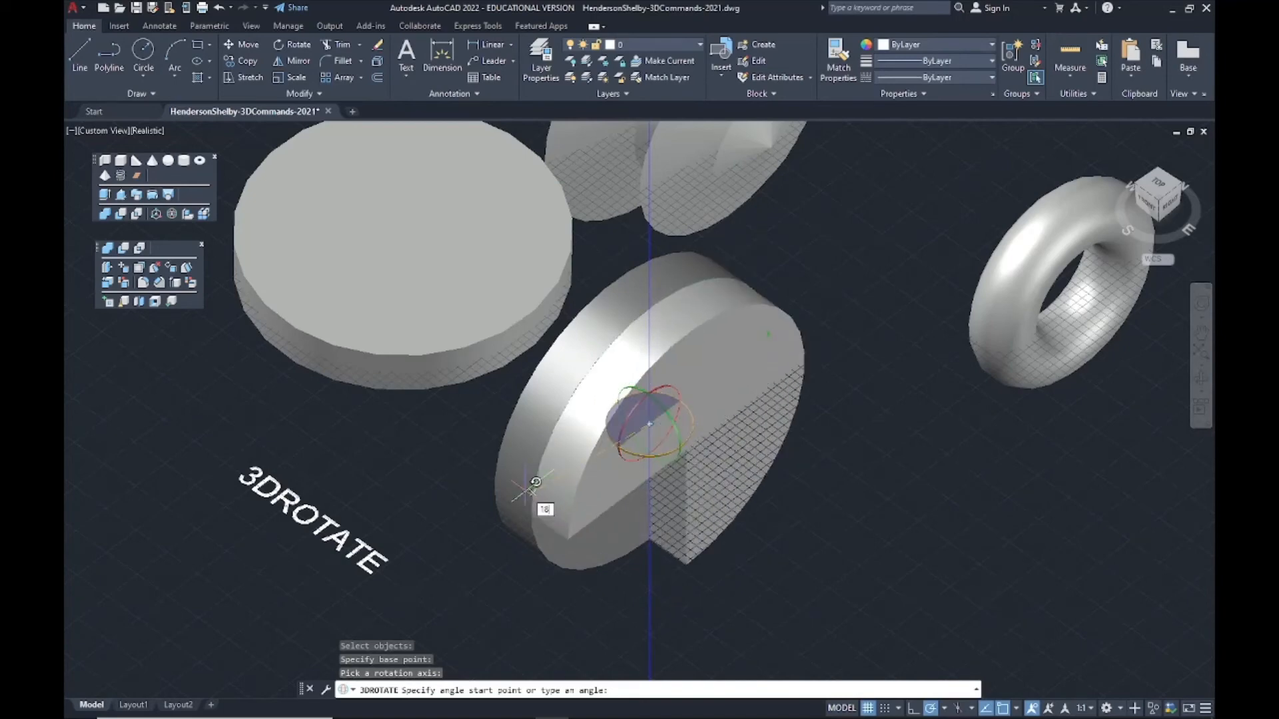
key(Return)
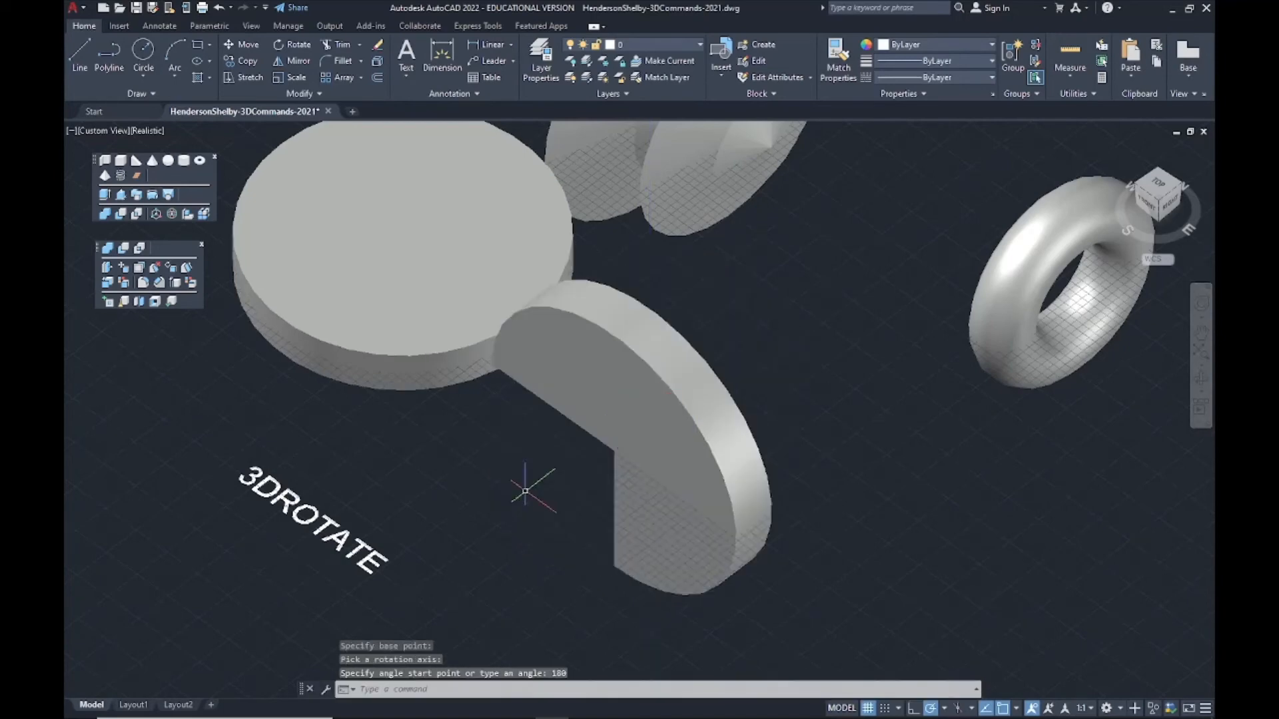
3D-rotate the notched disc by 90 degrees about the X axis through its default base point so it lies flat
scroll(599, 480, down, 5)
scroll(626, 466, up, 5)
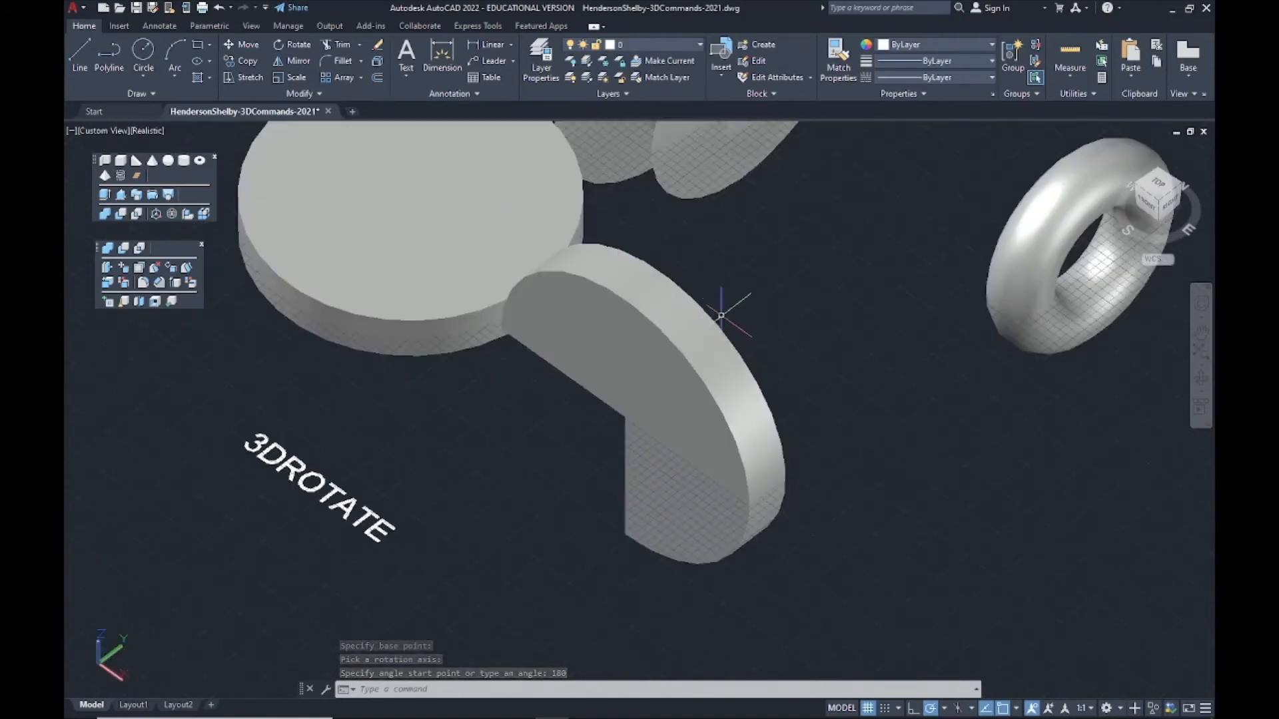
shift+middle_drag(653, 466, 639, 490)
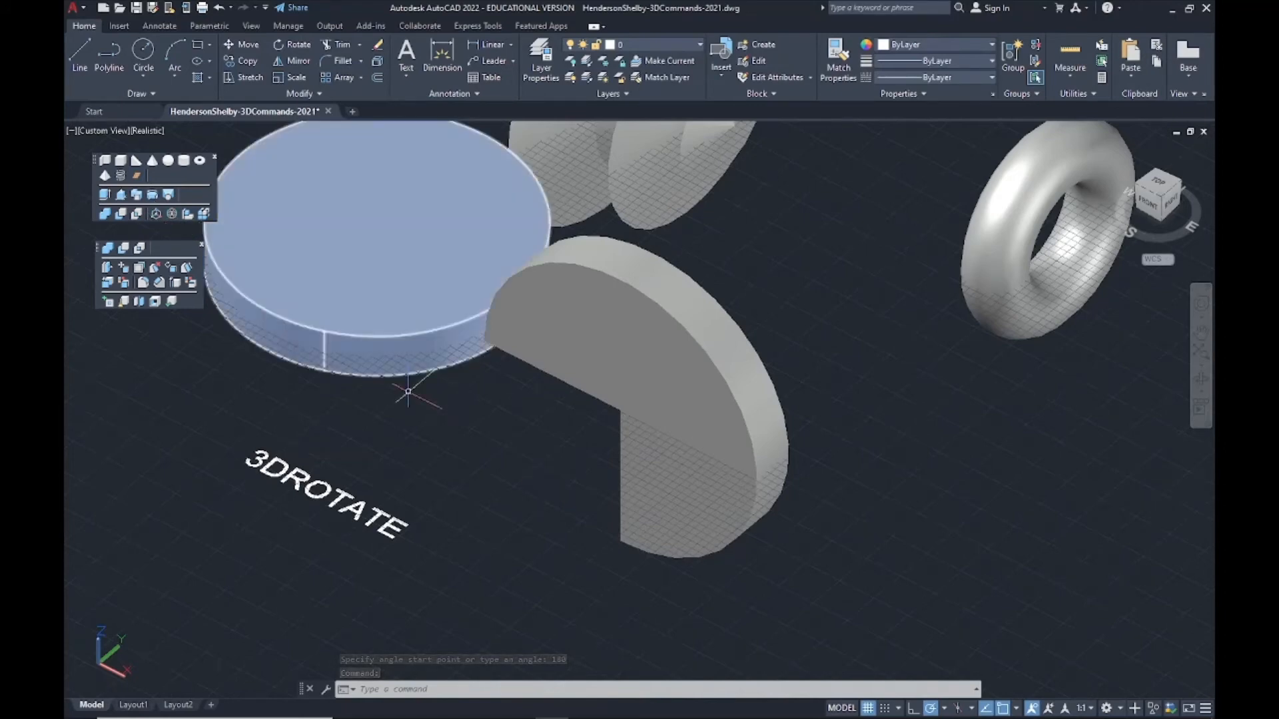
text(3)
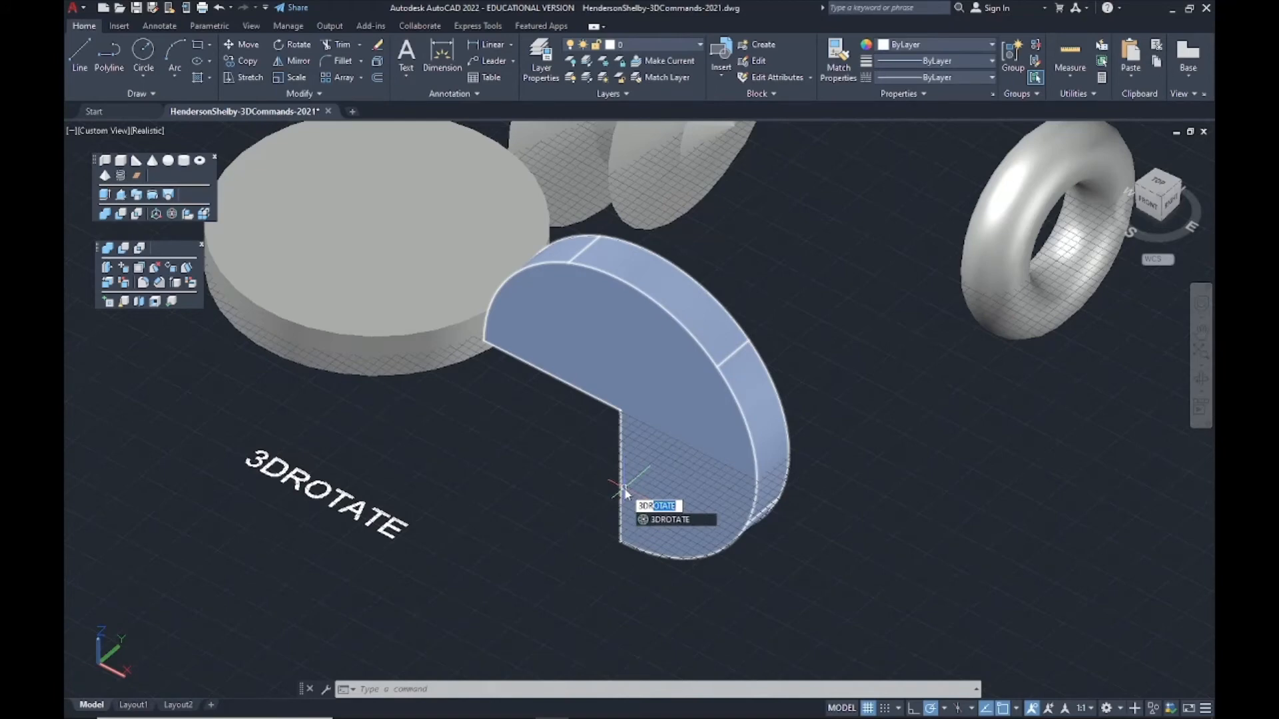
text(DR)
key(Return)
click(697, 393)
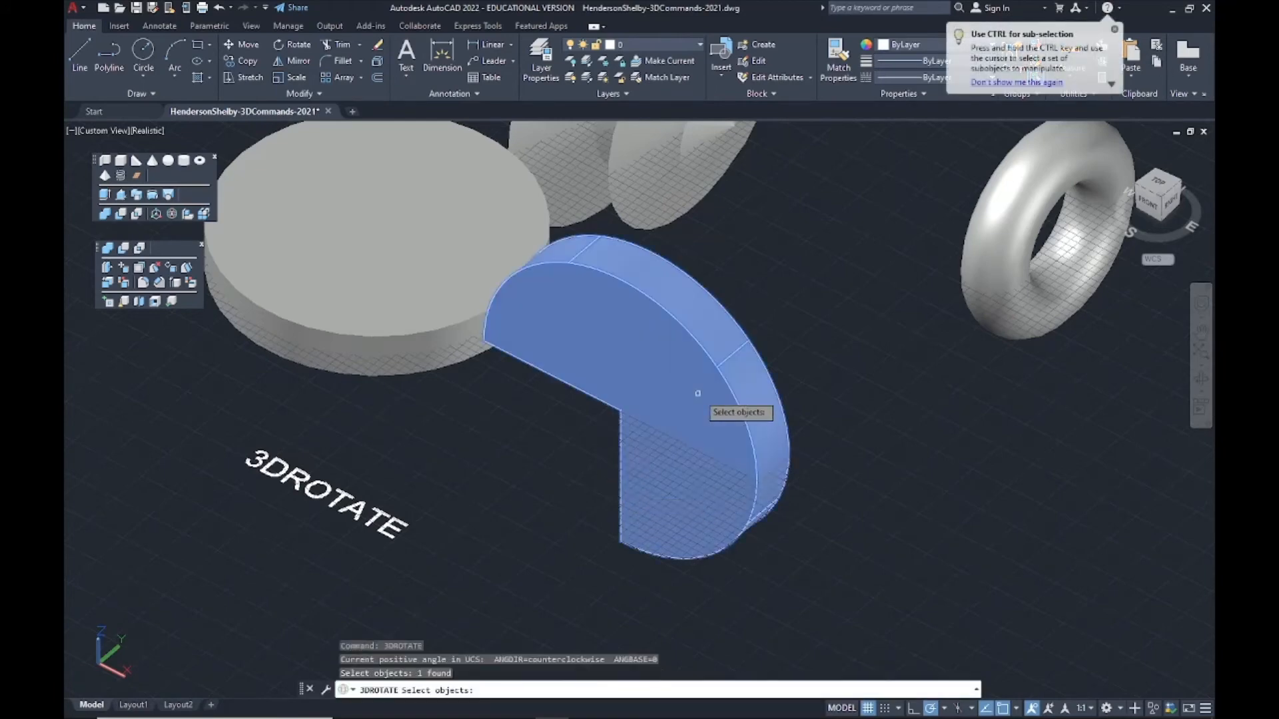
key(Return)
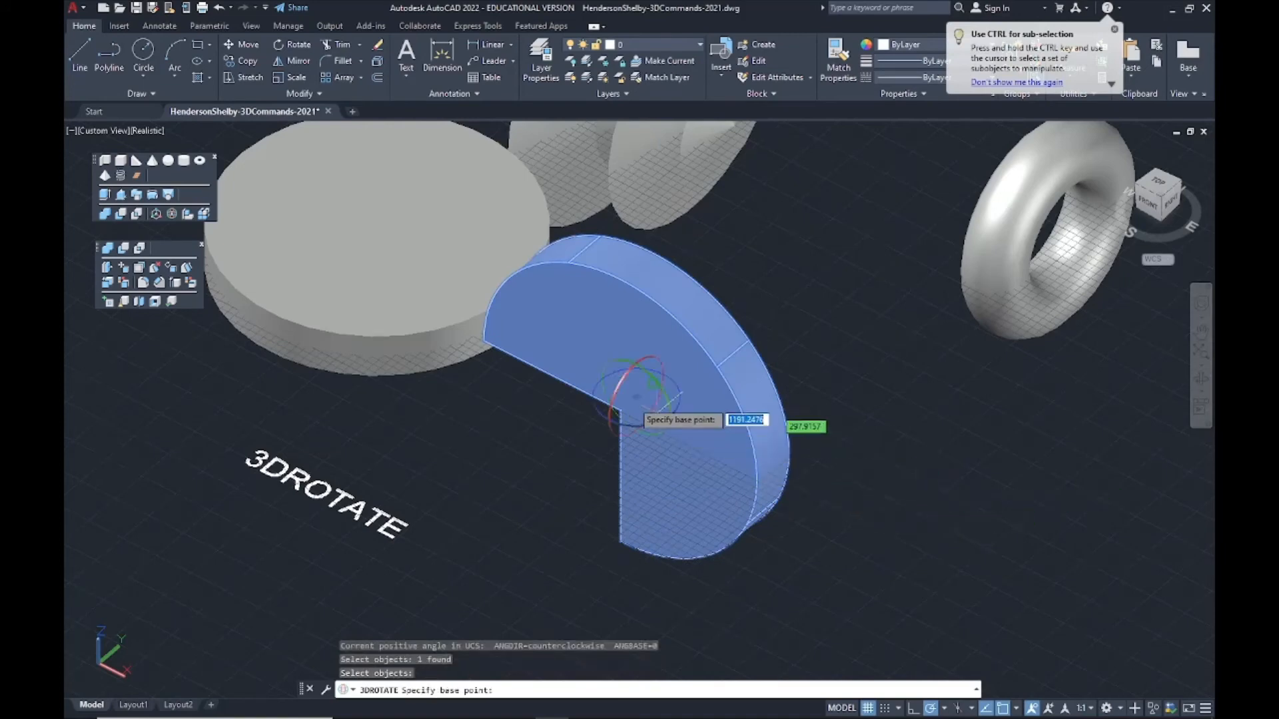
click(633, 396)
click(622, 399)
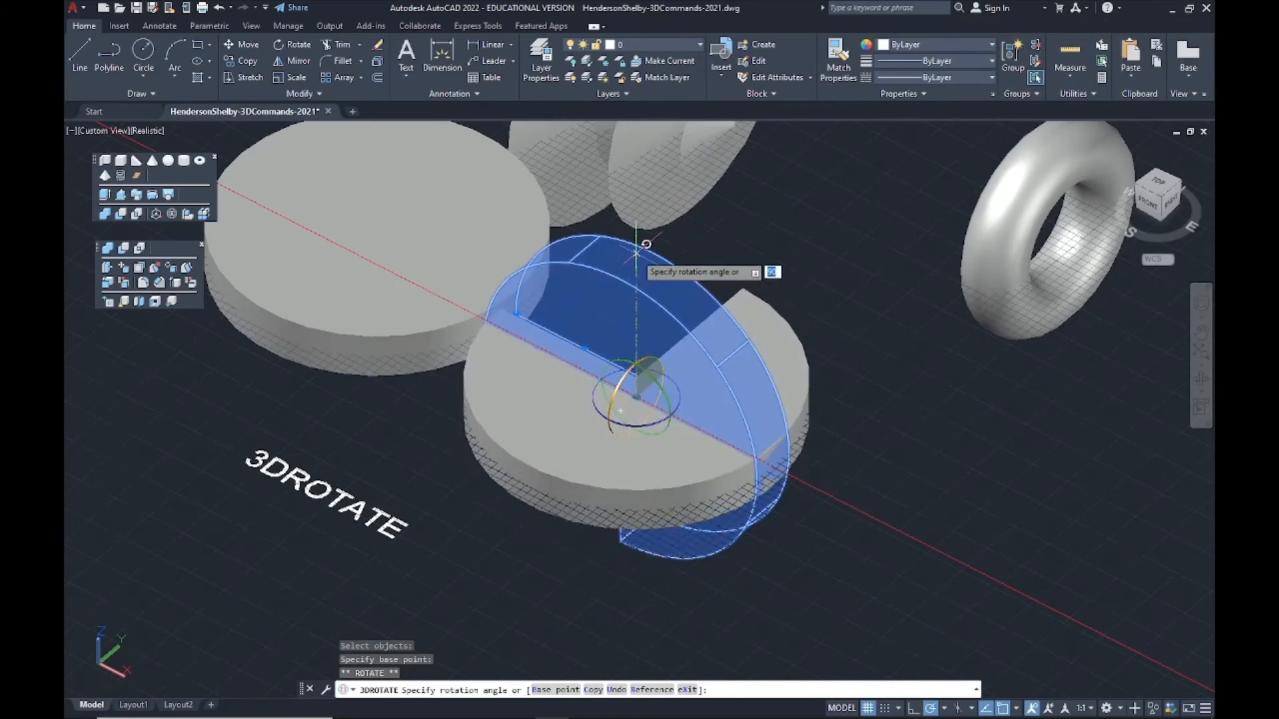
scroll(636, 249, down, 6)
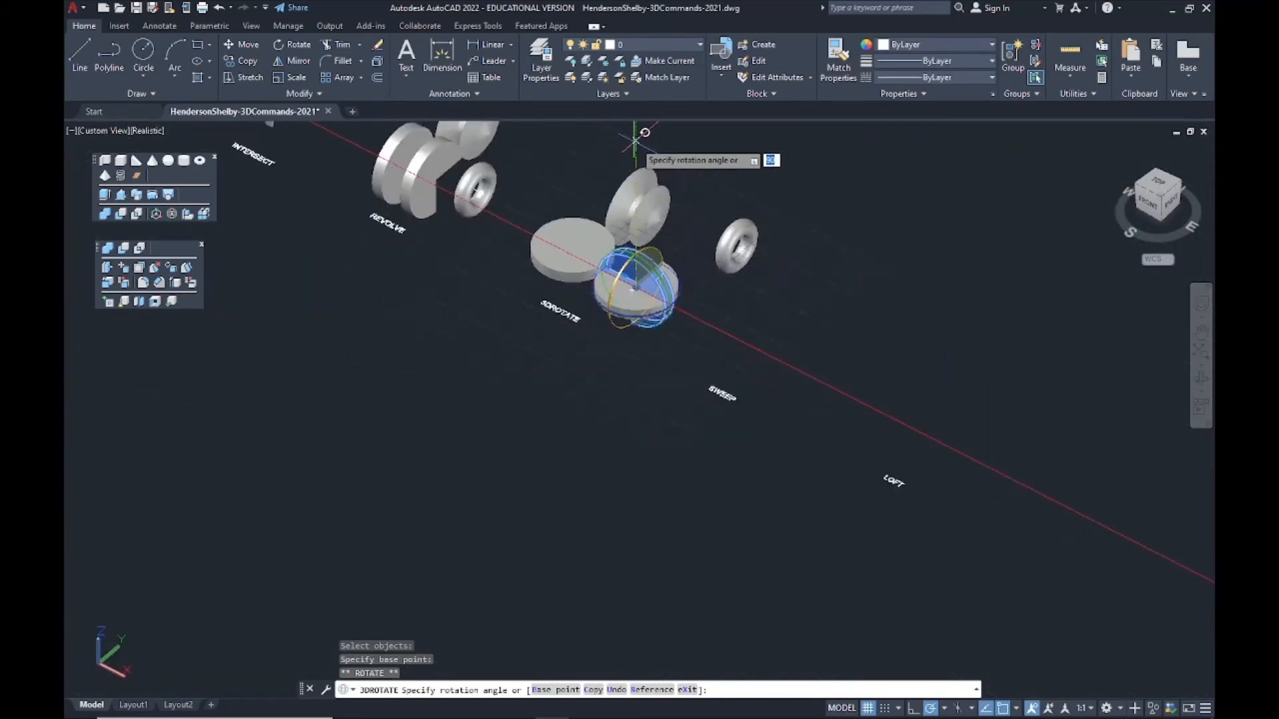
scroll(633, 251, up, 5)
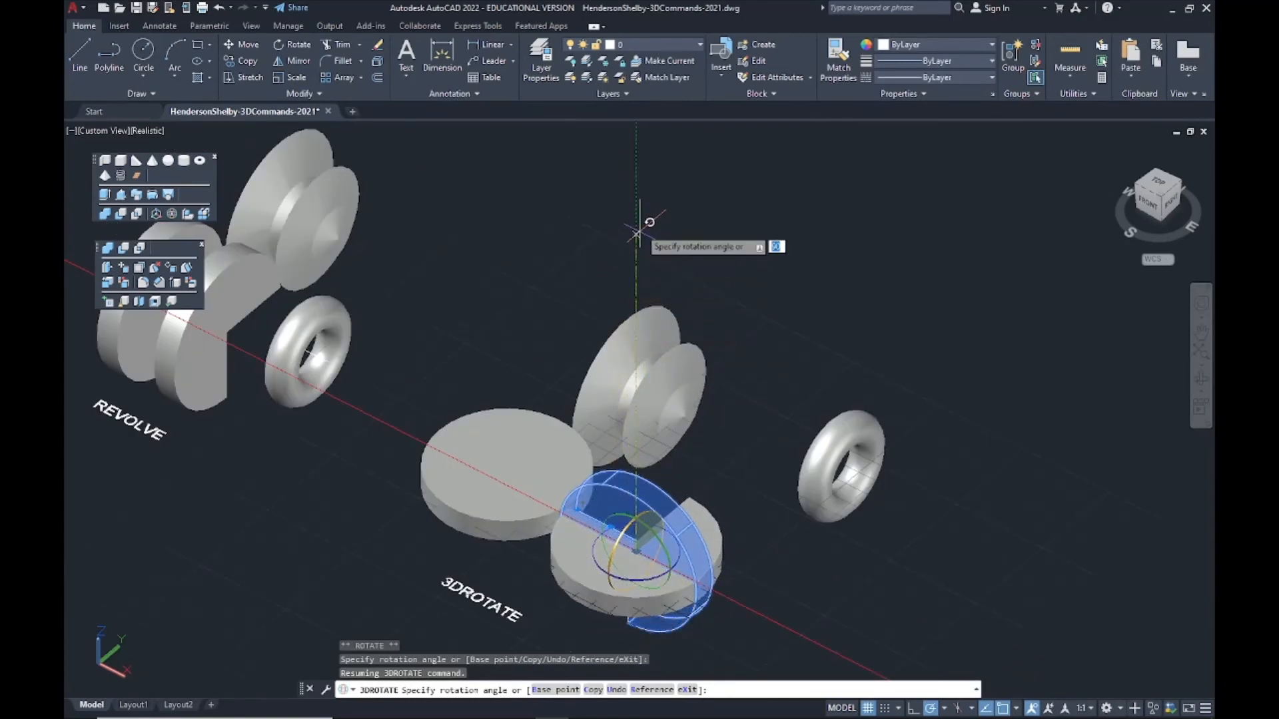
key(Escape)
middle_drag(801, 629, 788, 488)
key(Escape)
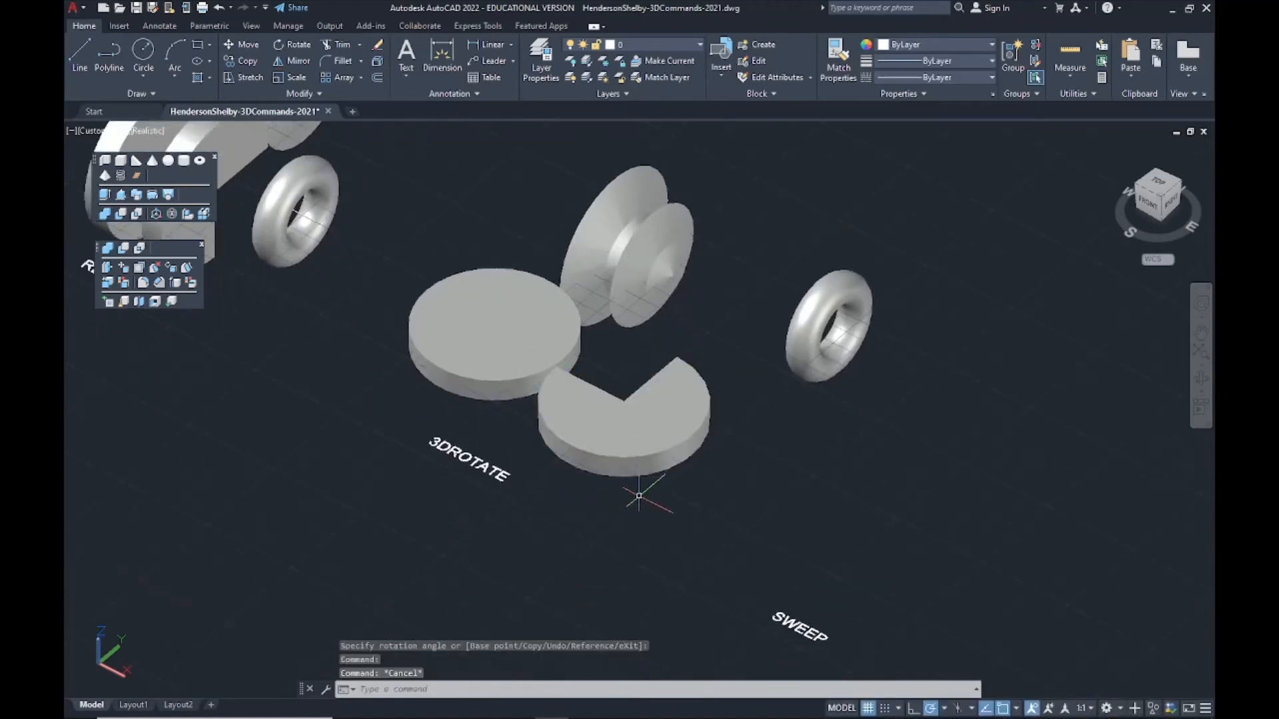
3D-rotate the upright torus beside the 3DROTATE group about the Y axis through its centre so it lies flat
shift+middle_drag(640, 479, 577, 474)
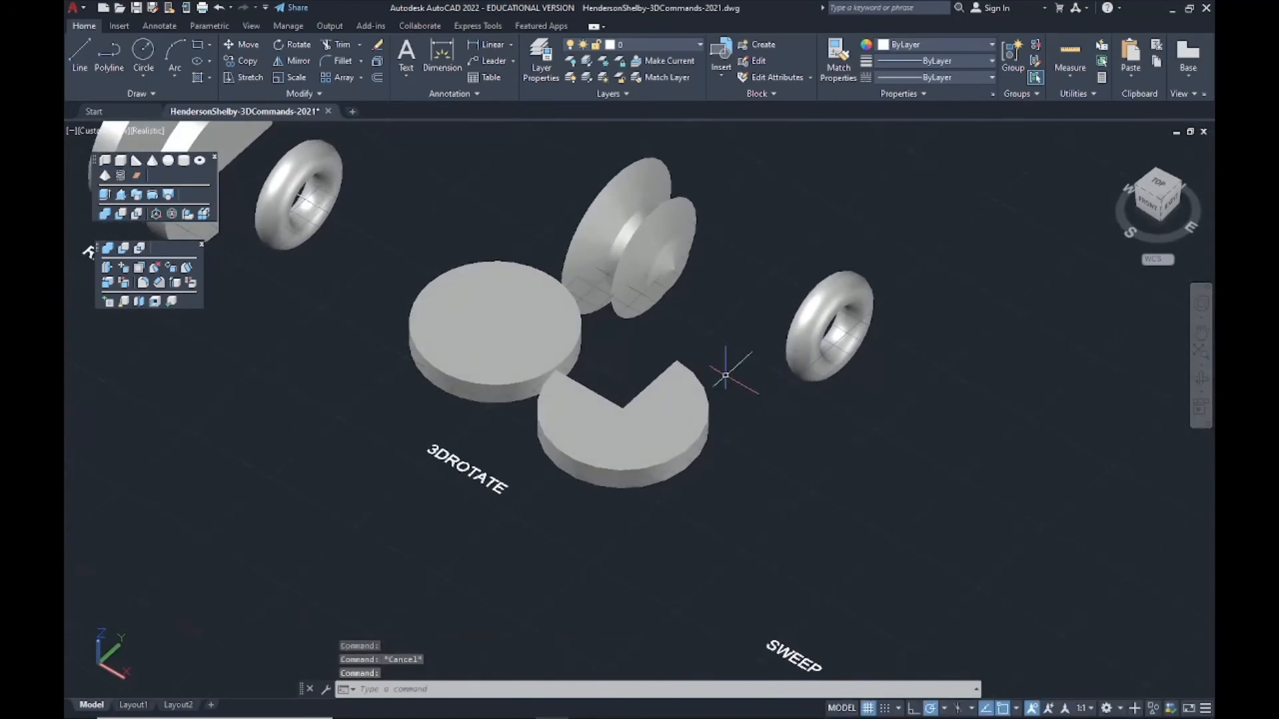
scroll(766, 421, up, 4)
middle_drag(785, 290, 694, 422)
middle_drag(787, 385, 639, 395)
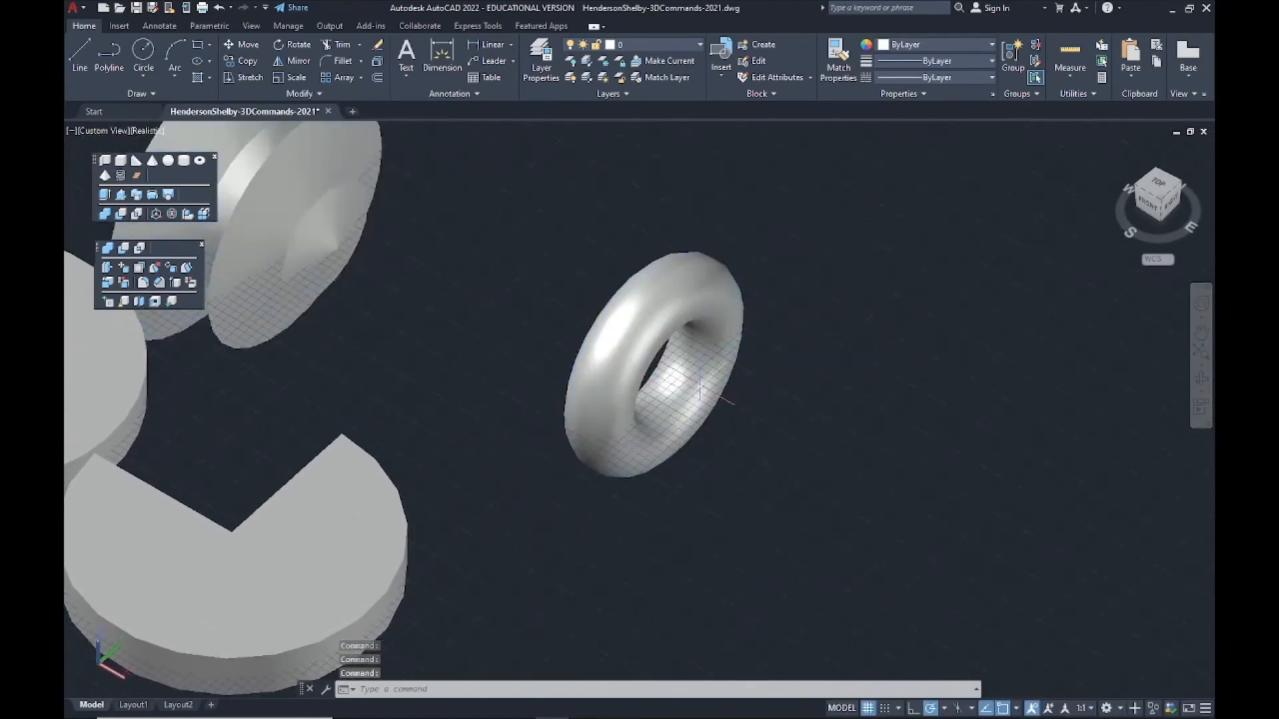
click(173, 214)
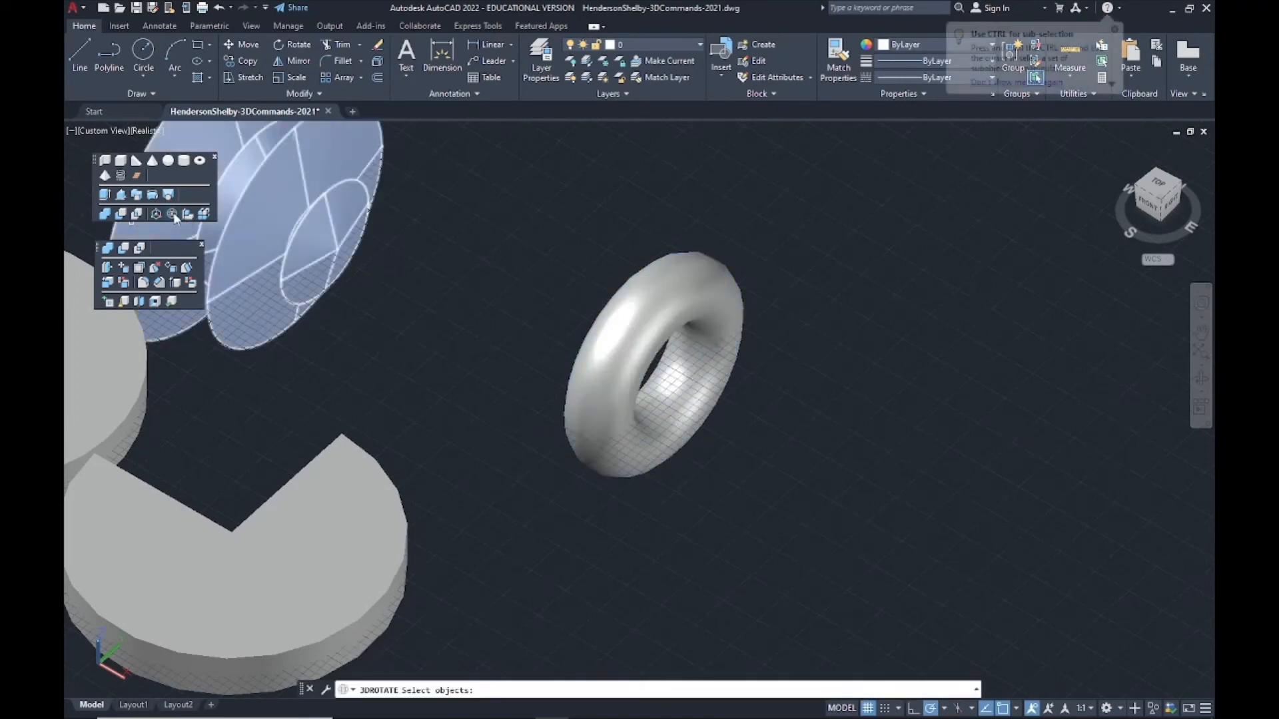
click(631, 347)
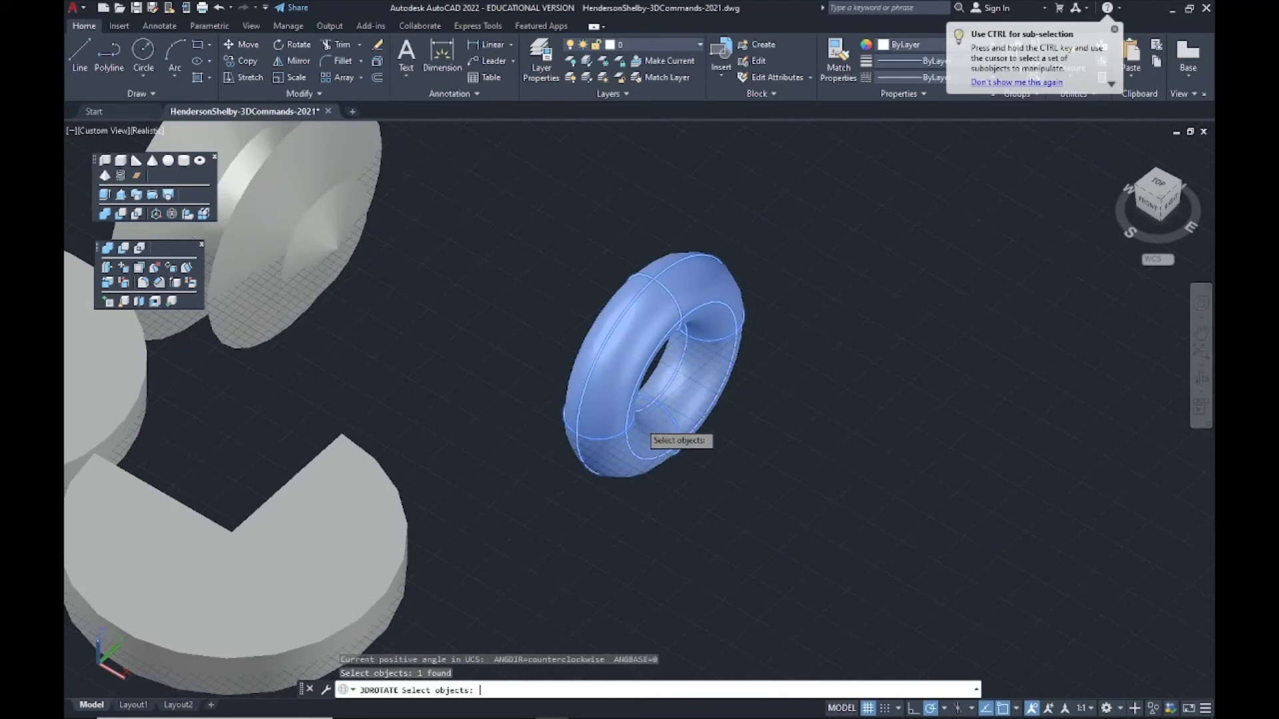
key(Return)
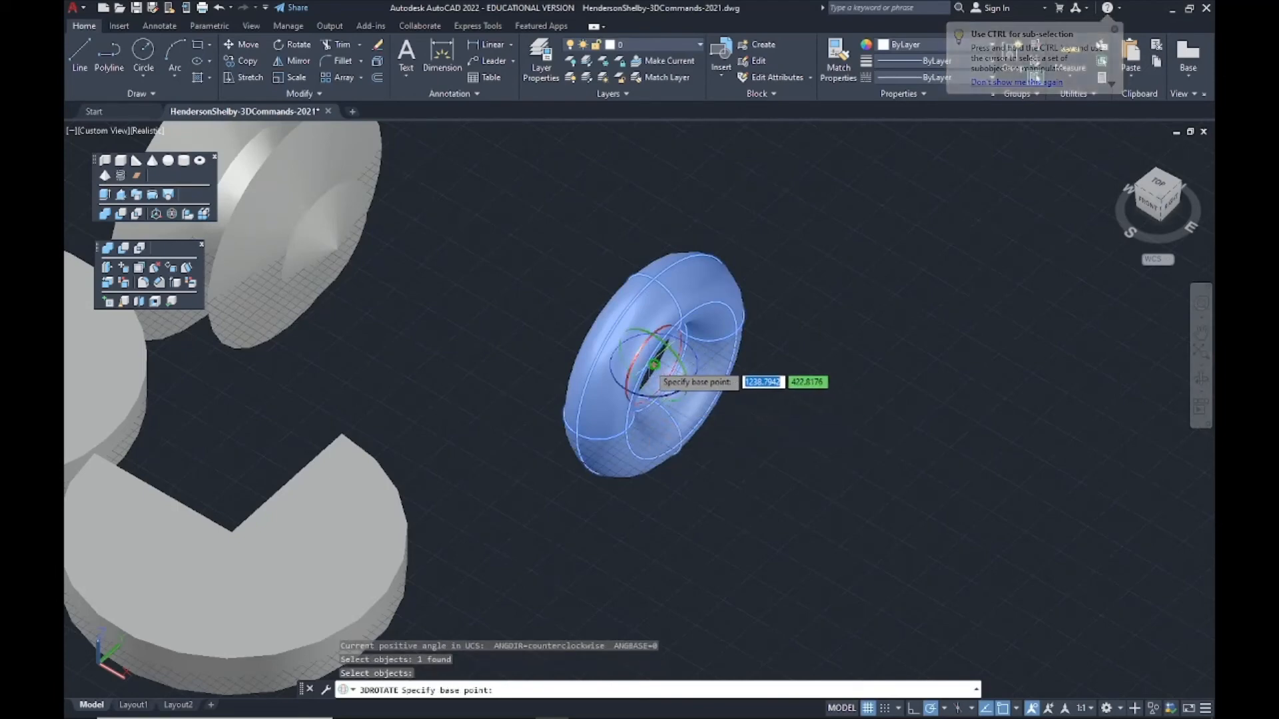
click(652, 364)
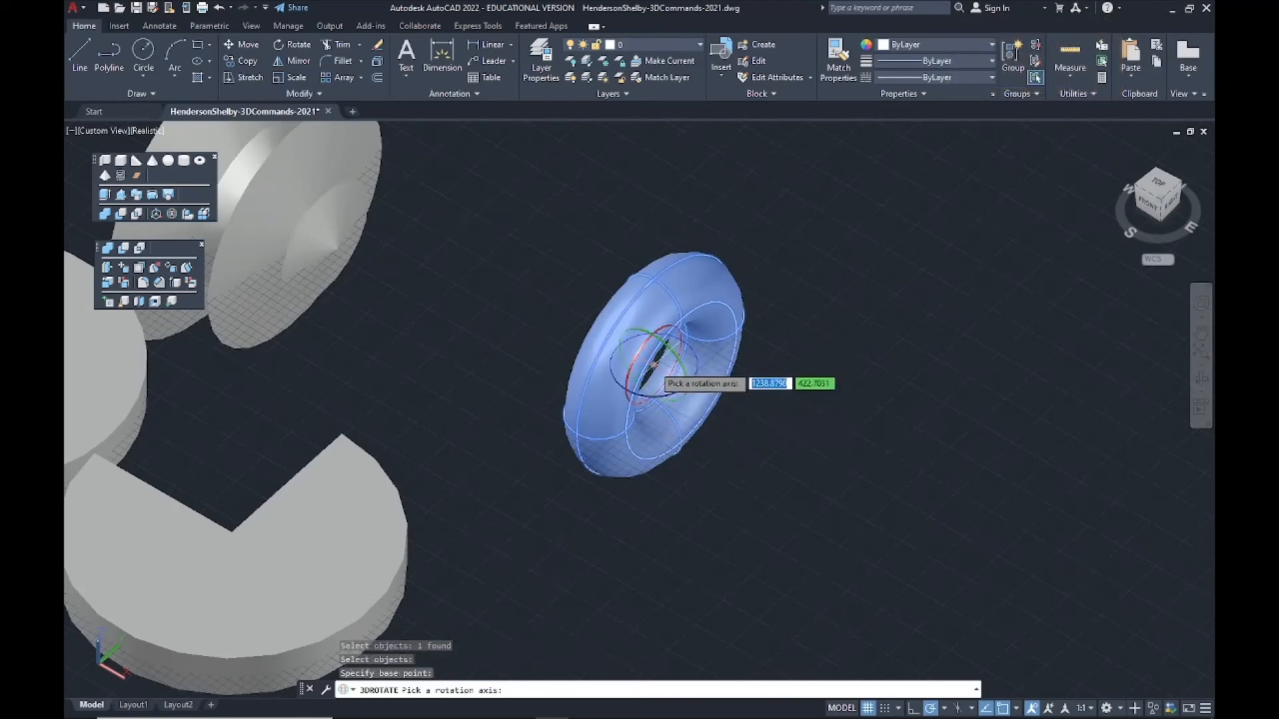
click(675, 349)
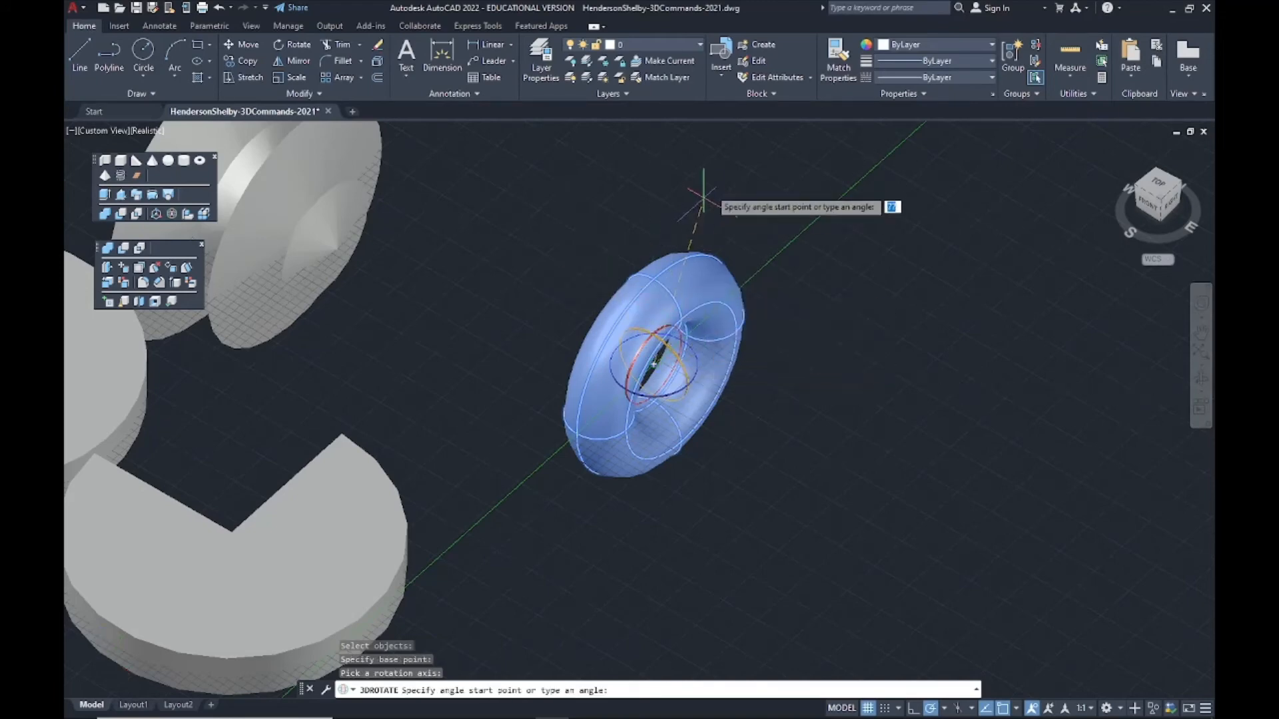
click(684, 212)
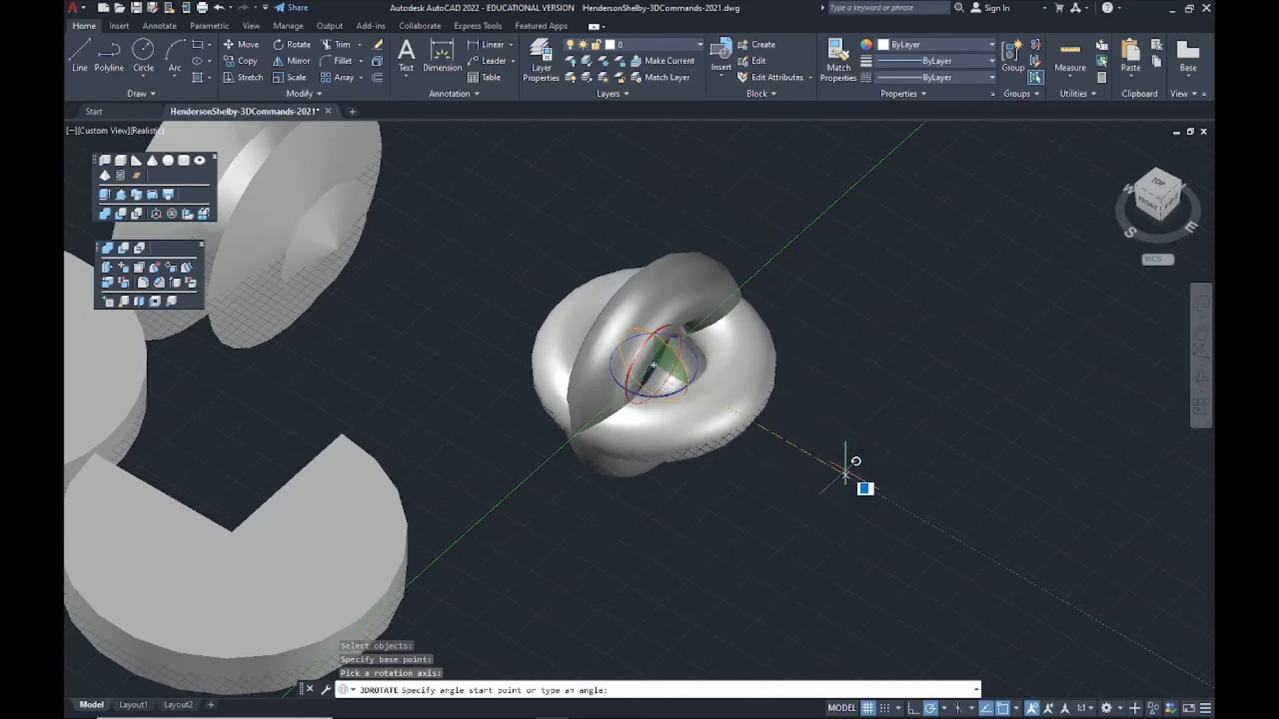
key(Escape)
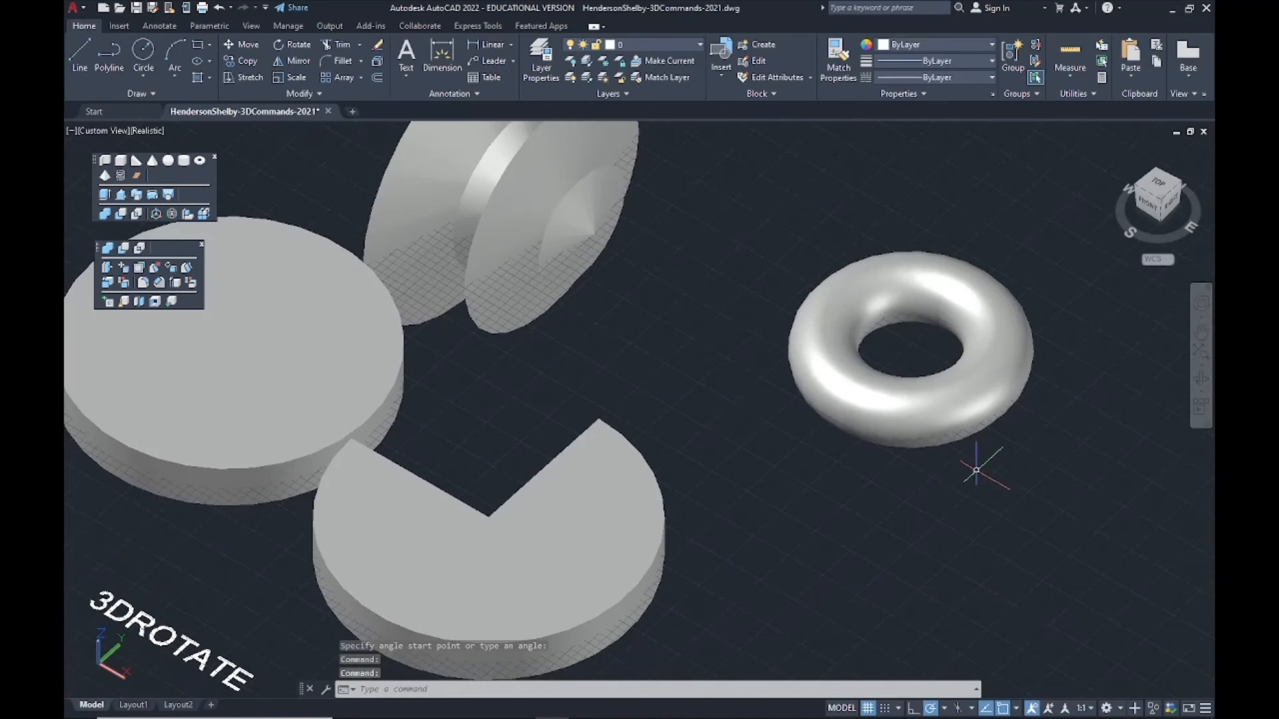
Move the flat torus from its centre to the centre of the full disc's top face
mouse_move(976, 471)
middle_down()
mouse_move(993, 445)
mouse_move(958, 415)
middle_up()
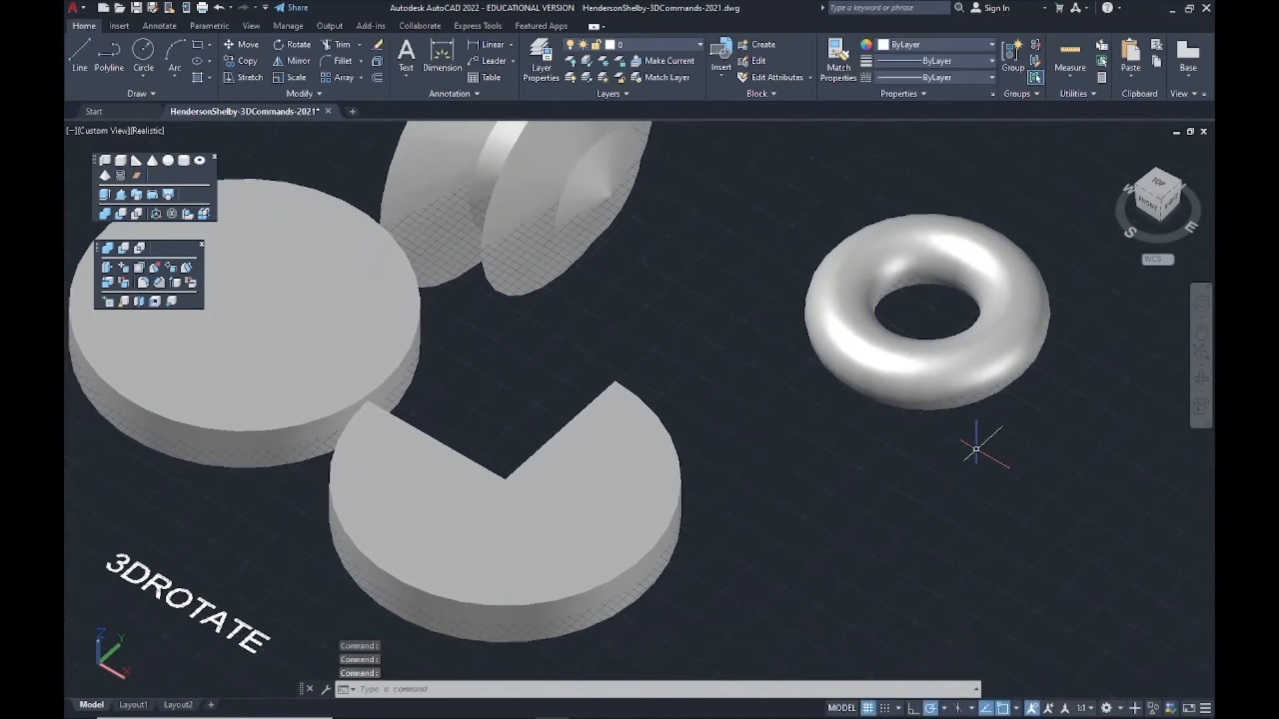
middle_drag(716, 452, 826, 421)
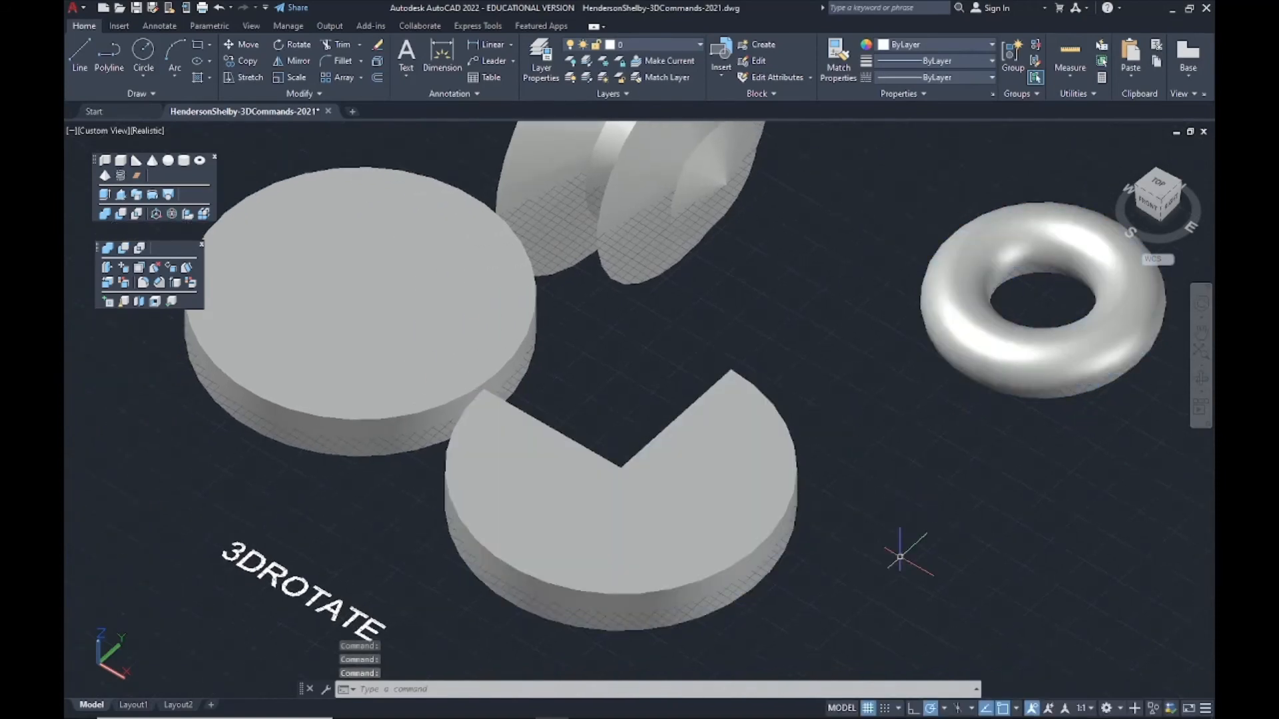
middle_drag(902, 553, 854, 582)
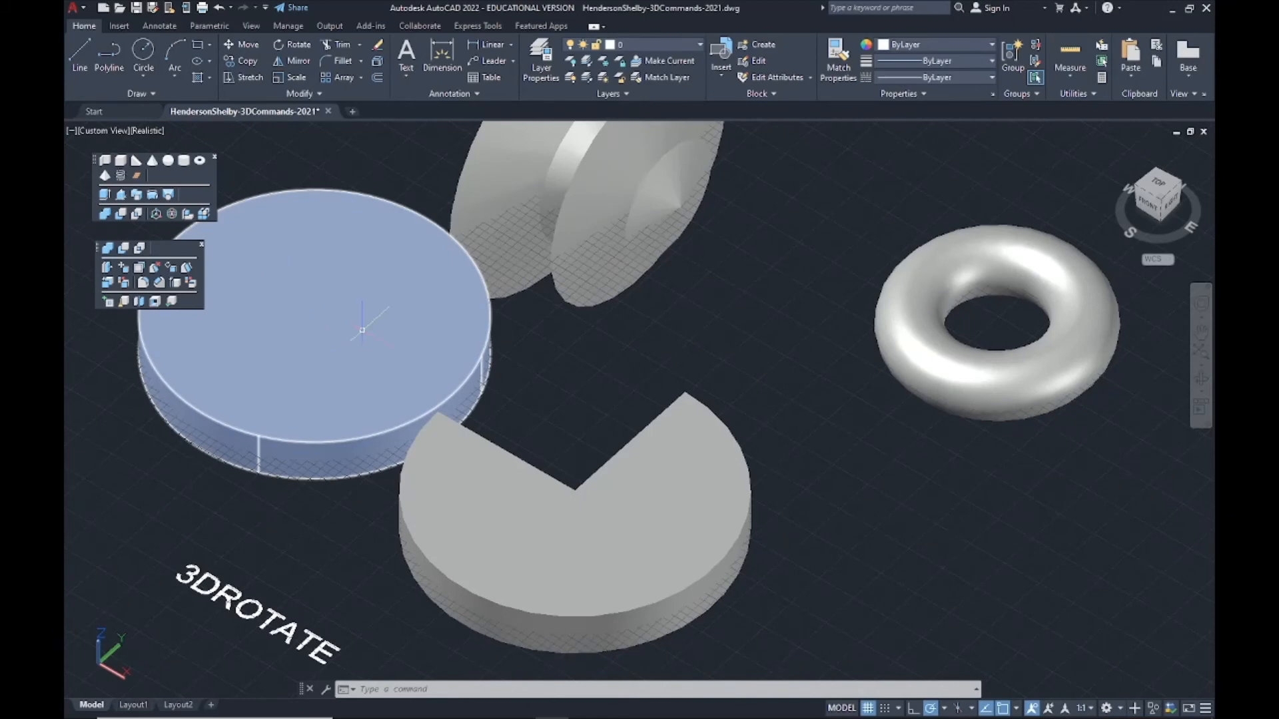
click(965, 248)
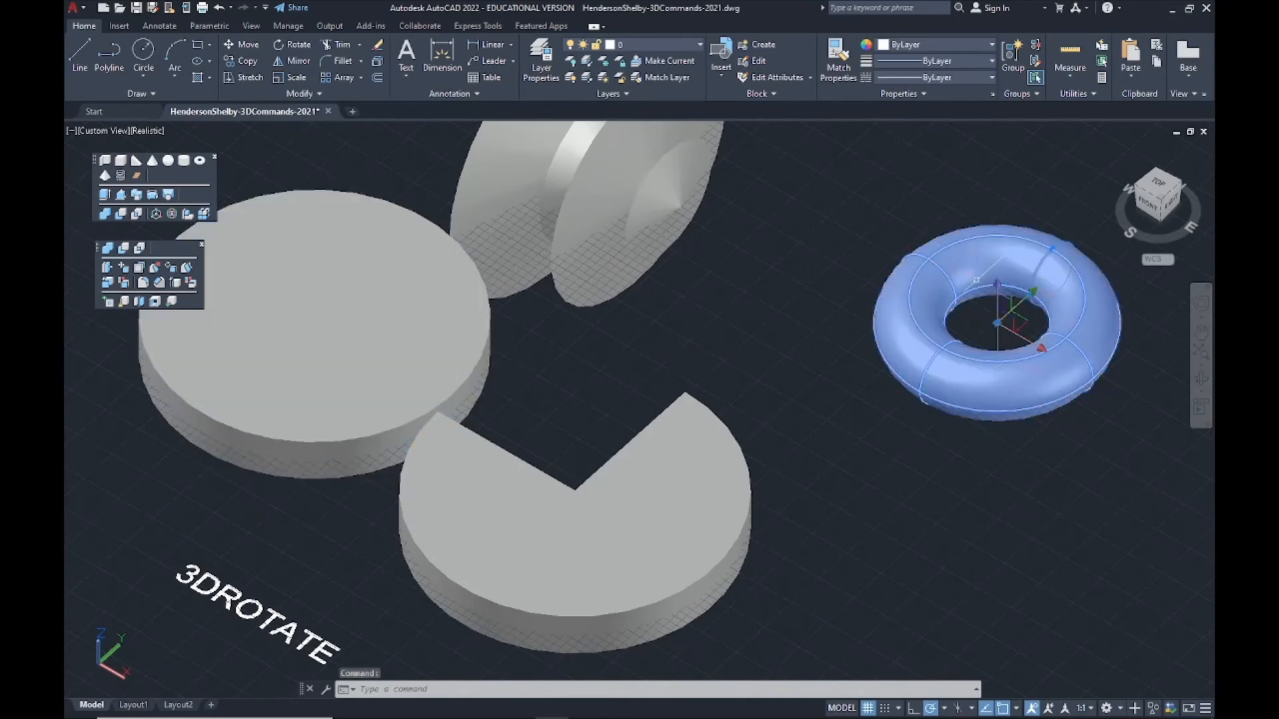
click(243, 45)
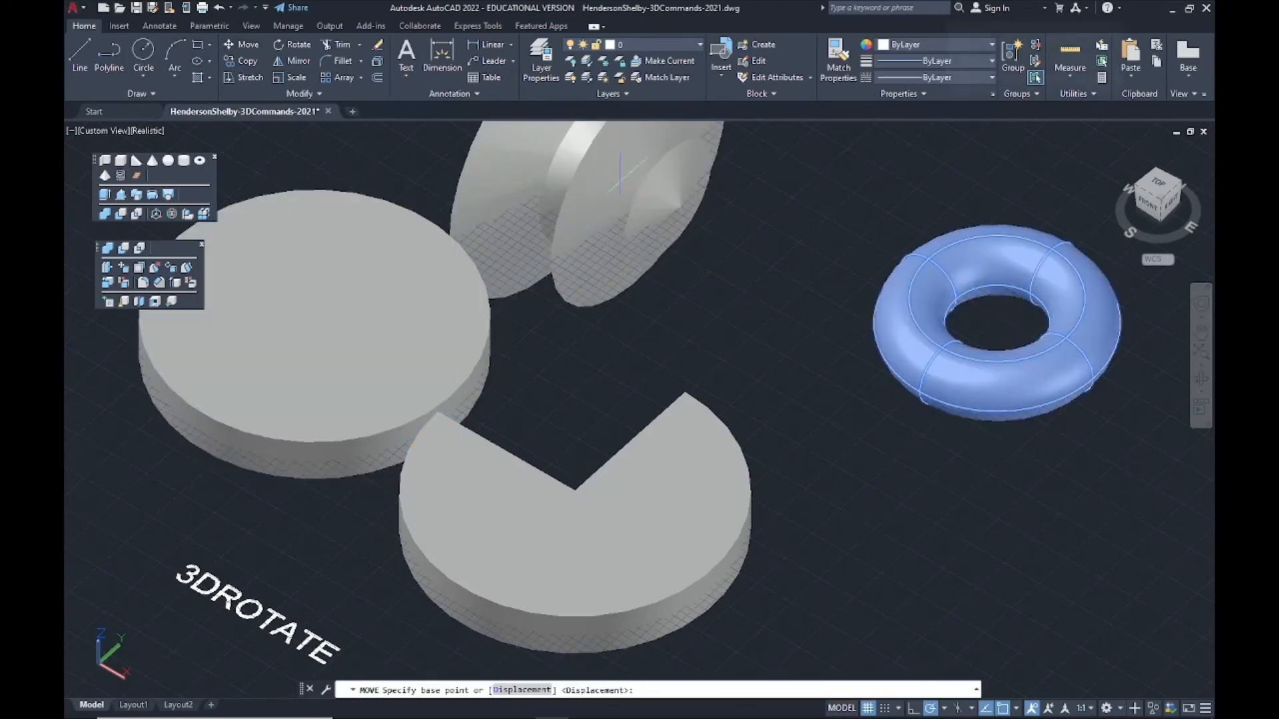
click(997, 323)
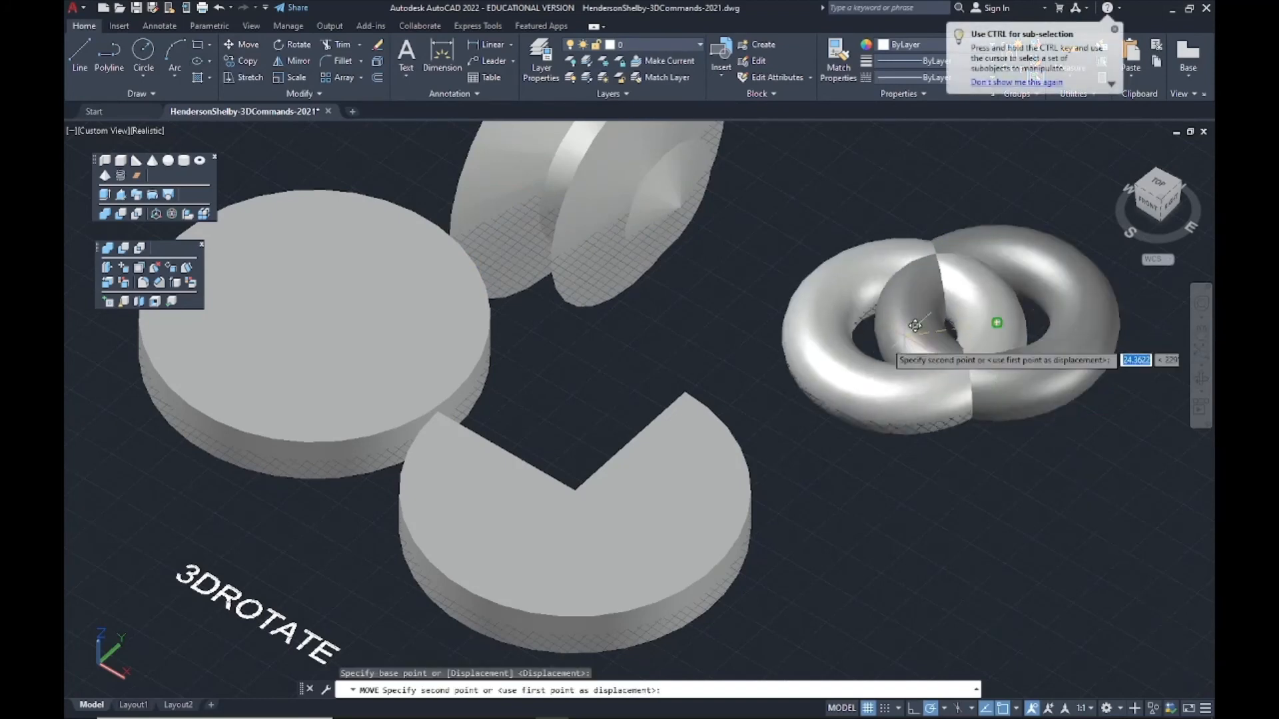
middle_drag(206, 385, 484, 480)
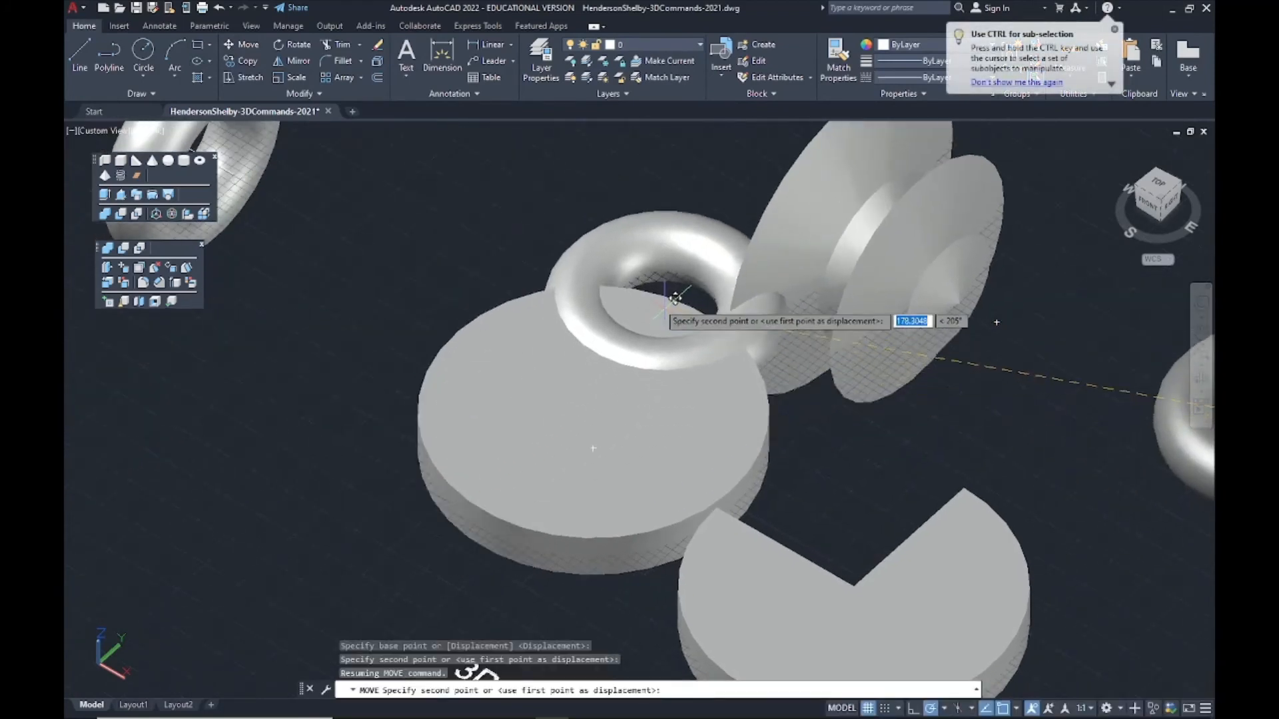
click(594, 412)
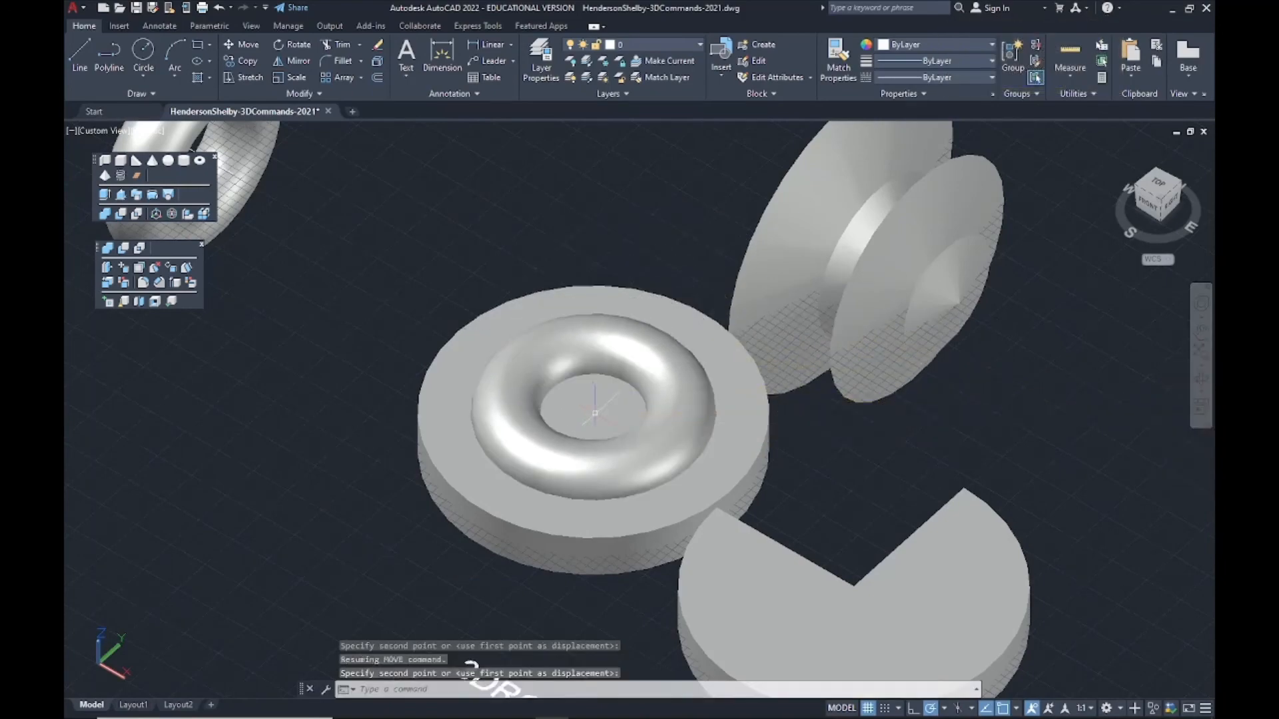
Select the torus and the full disc one at a time to check whether they are separate solids
shift+middle_drag(542, 528, 573, 522)
click(599, 426)
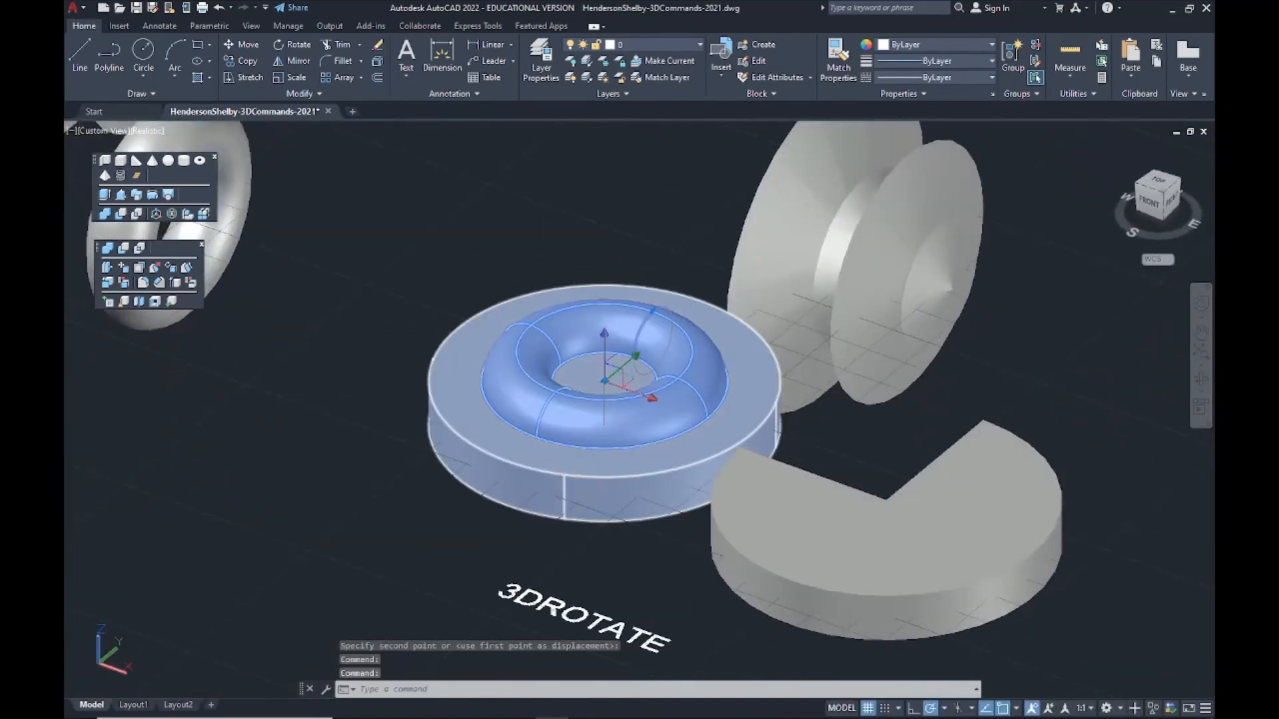
key(Escape)
click(568, 477)
key(Escape)
click(548, 433)
key(Escape)
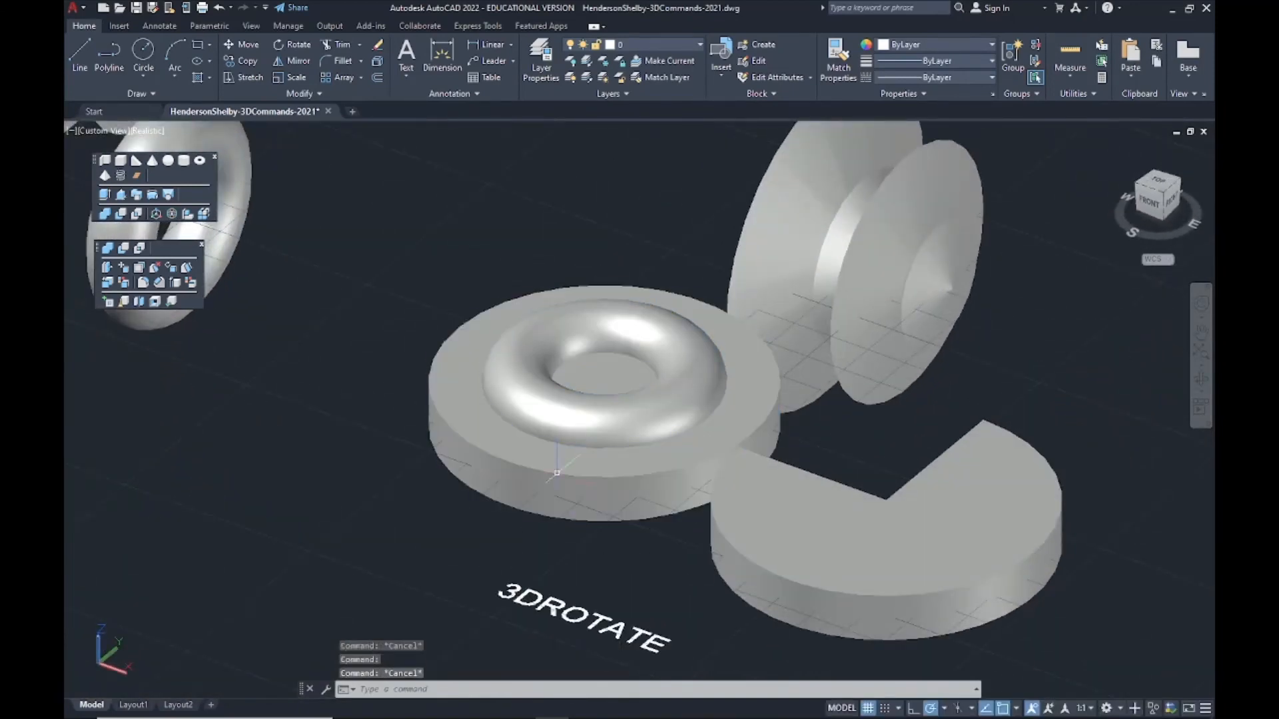
click(559, 477)
middle_drag(559, 477, 471, 496)
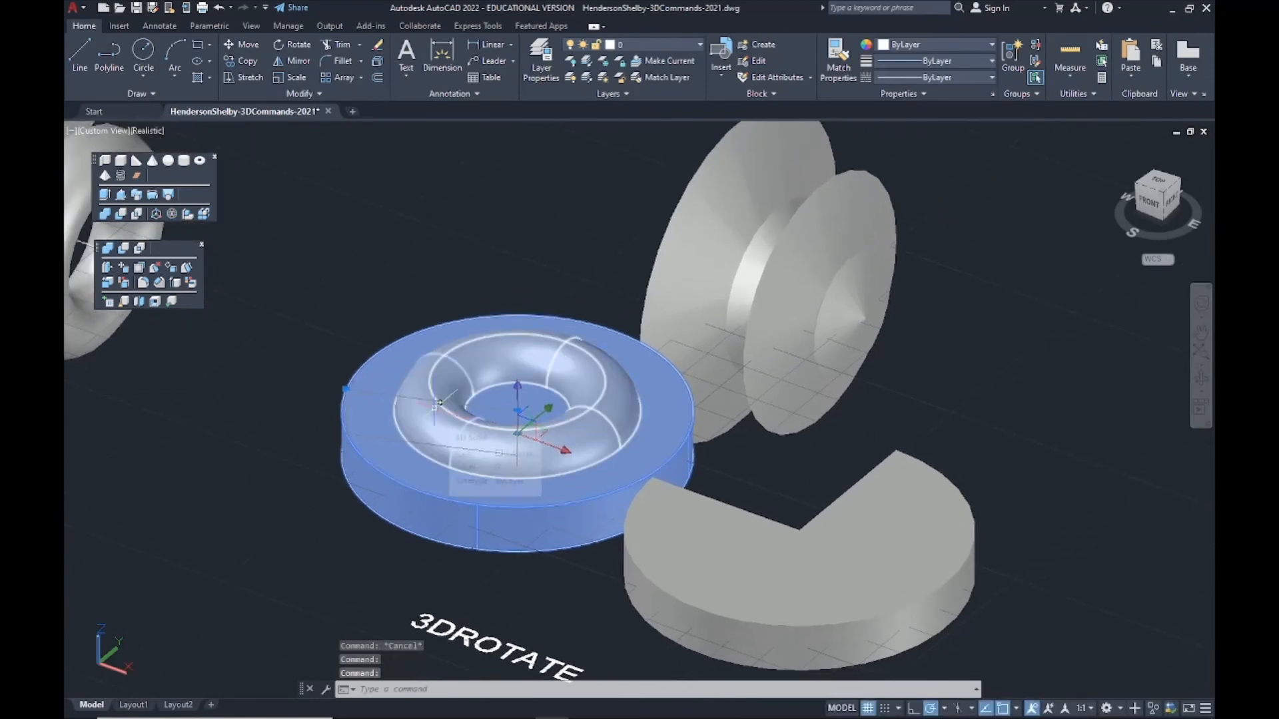
key(Escape)
click(533, 430)
scroll(533, 430, up, 3)
scroll(443, 441, down, 2)
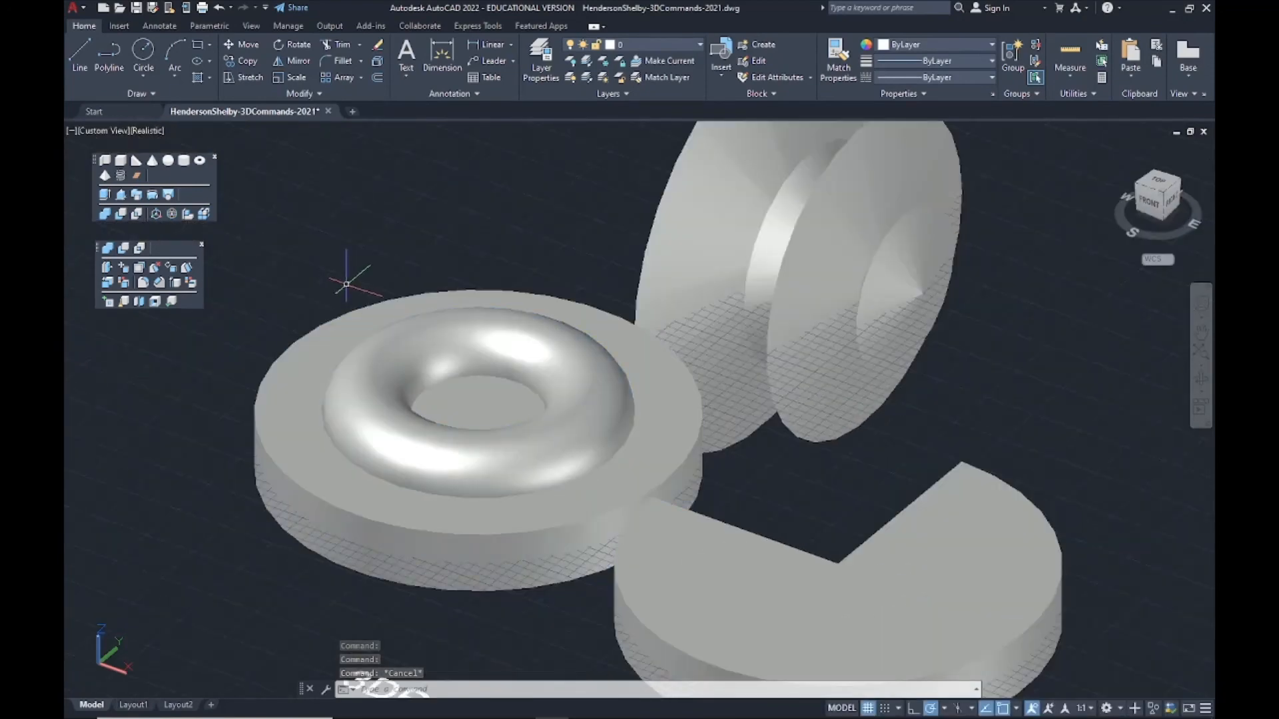
Union the torus and the full disc beneath it into one solid
click(106, 216)
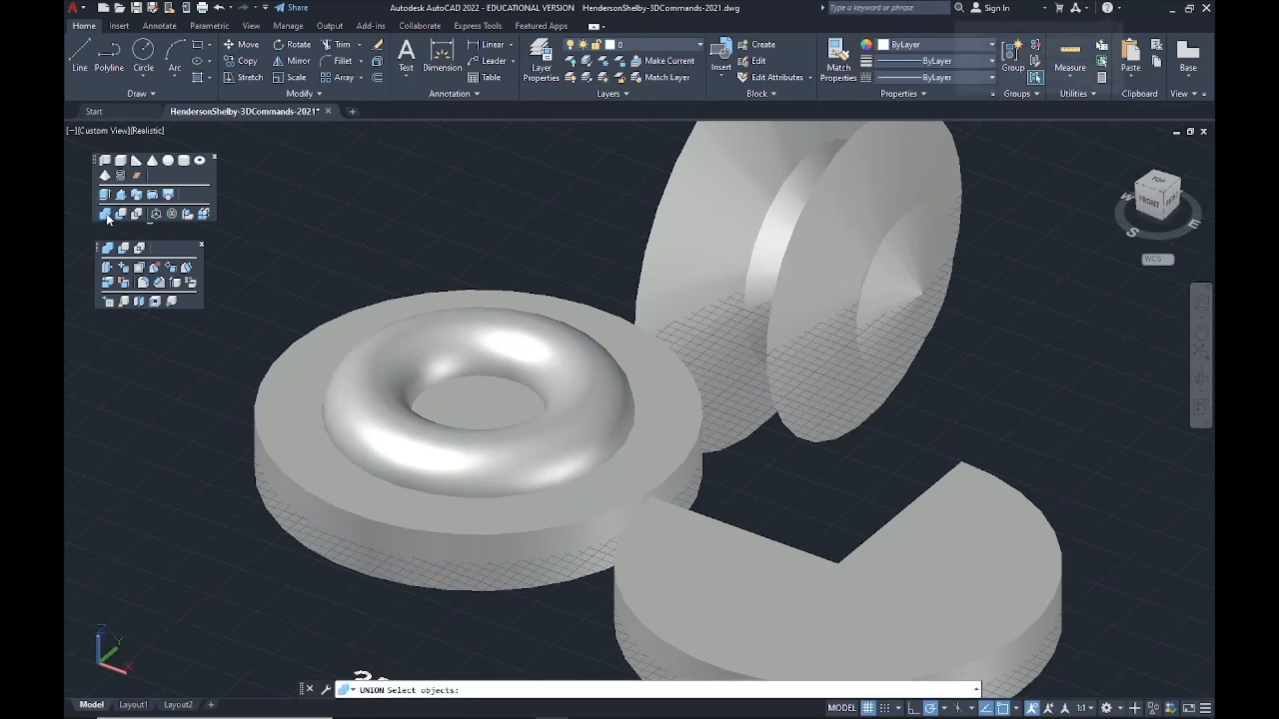
click(407, 360)
click(303, 434)
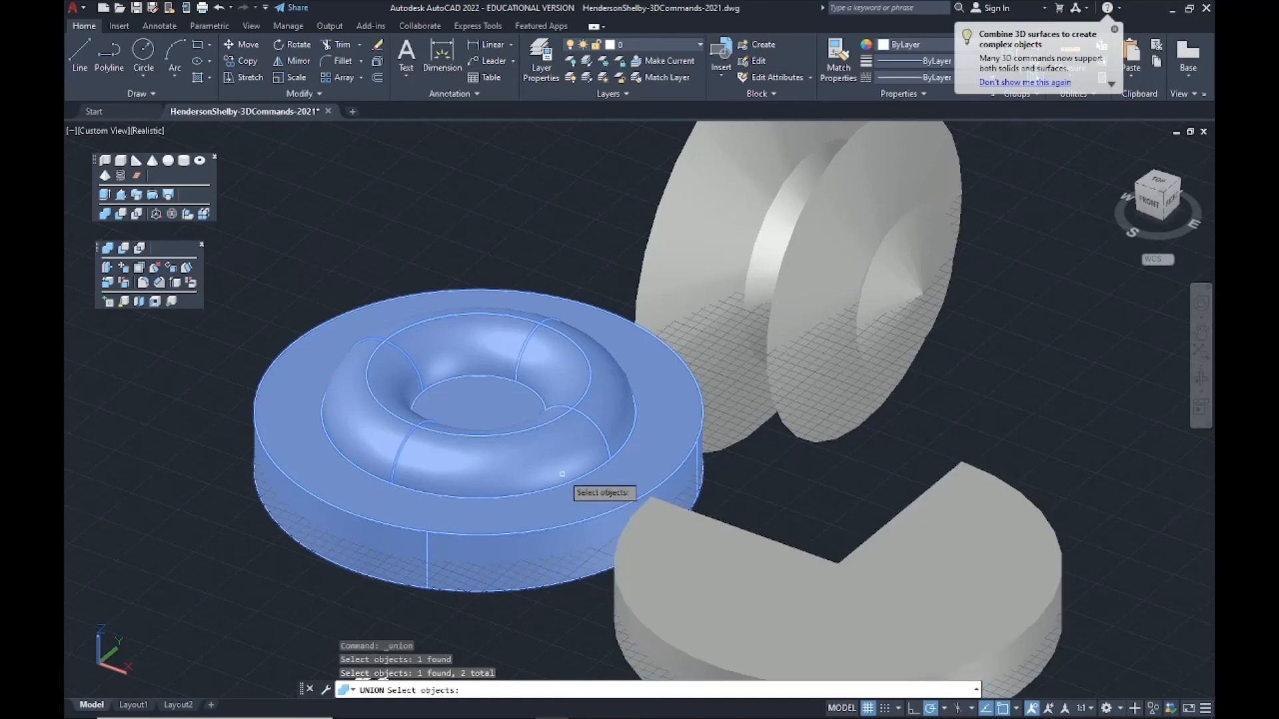
key(Return)
Select the combined disc and torus and examine it from several sides to check that it is one solid
click(459, 456)
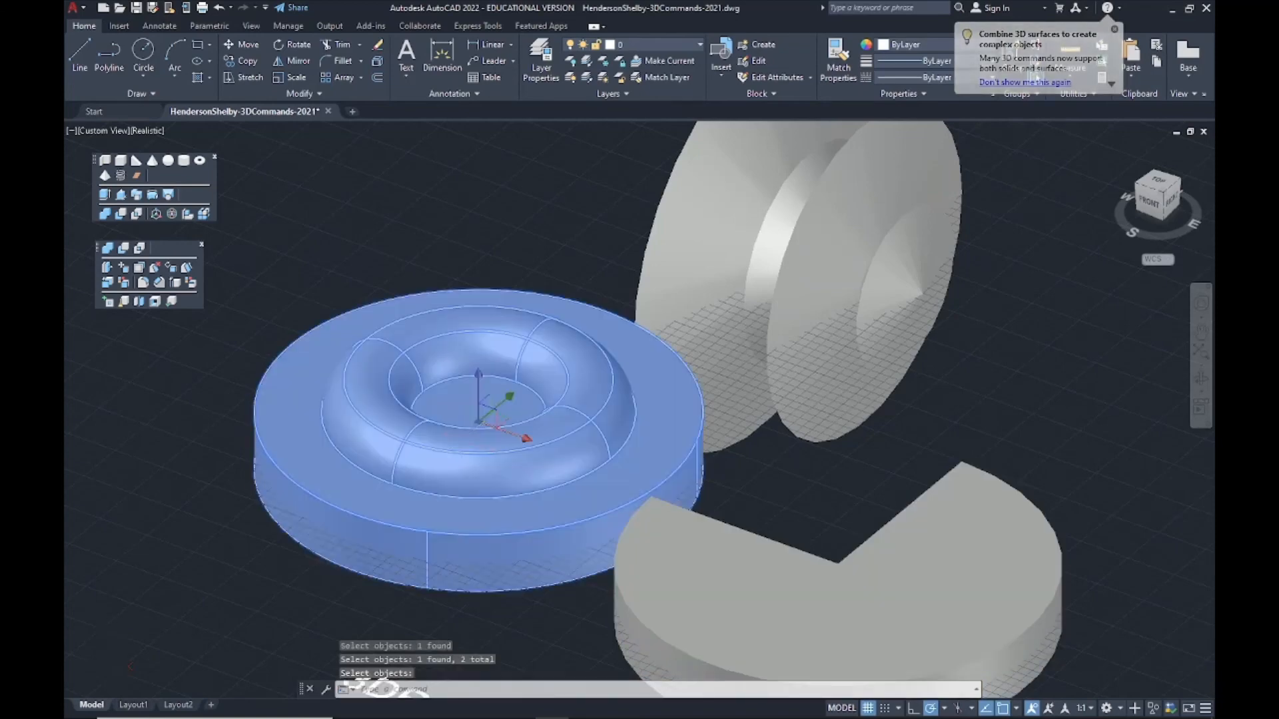
key(Escape)
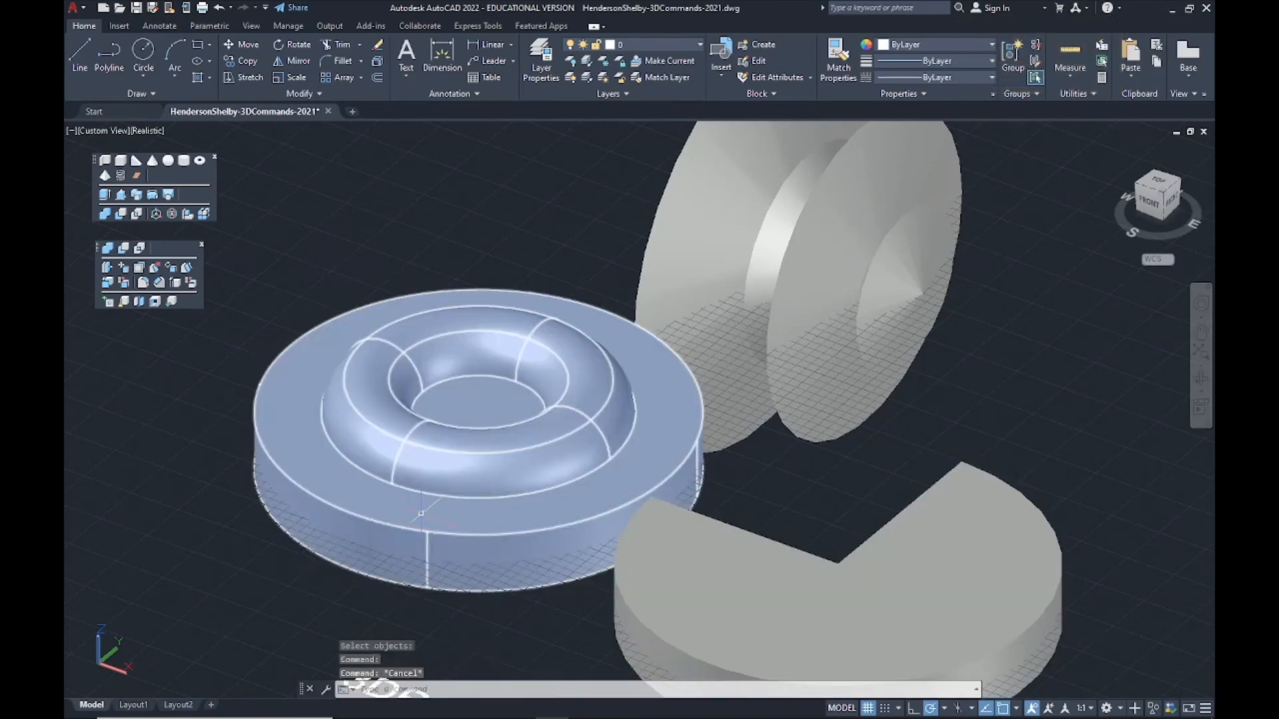
shift+middle_drag(413, 507, 574, 505)
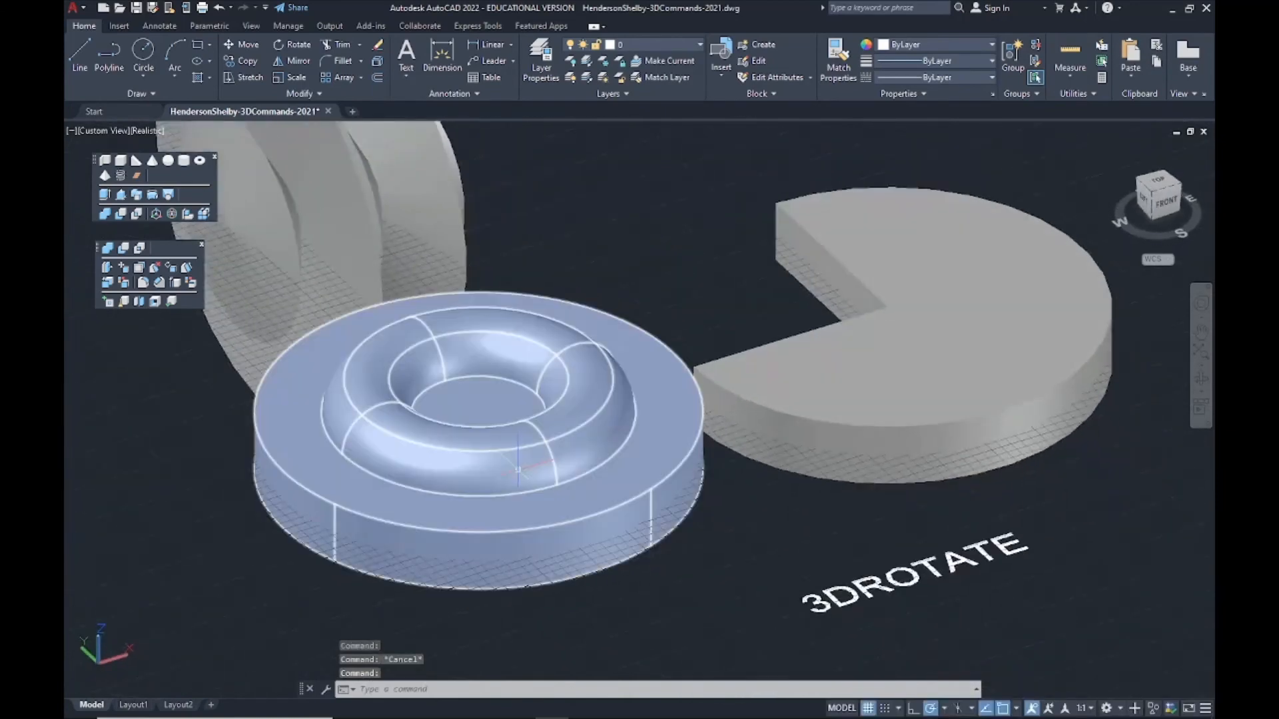
click(522, 377)
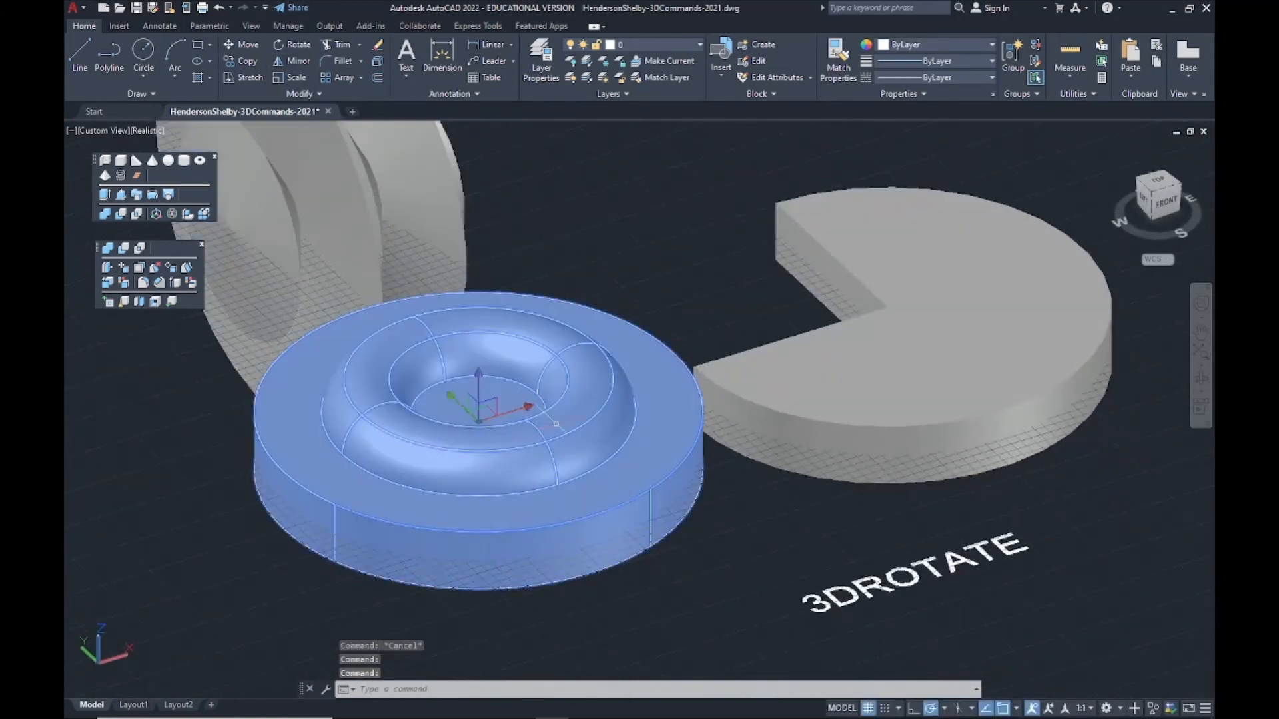
shift+middle_drag(558, 533, 433, 509)
key(Escape)
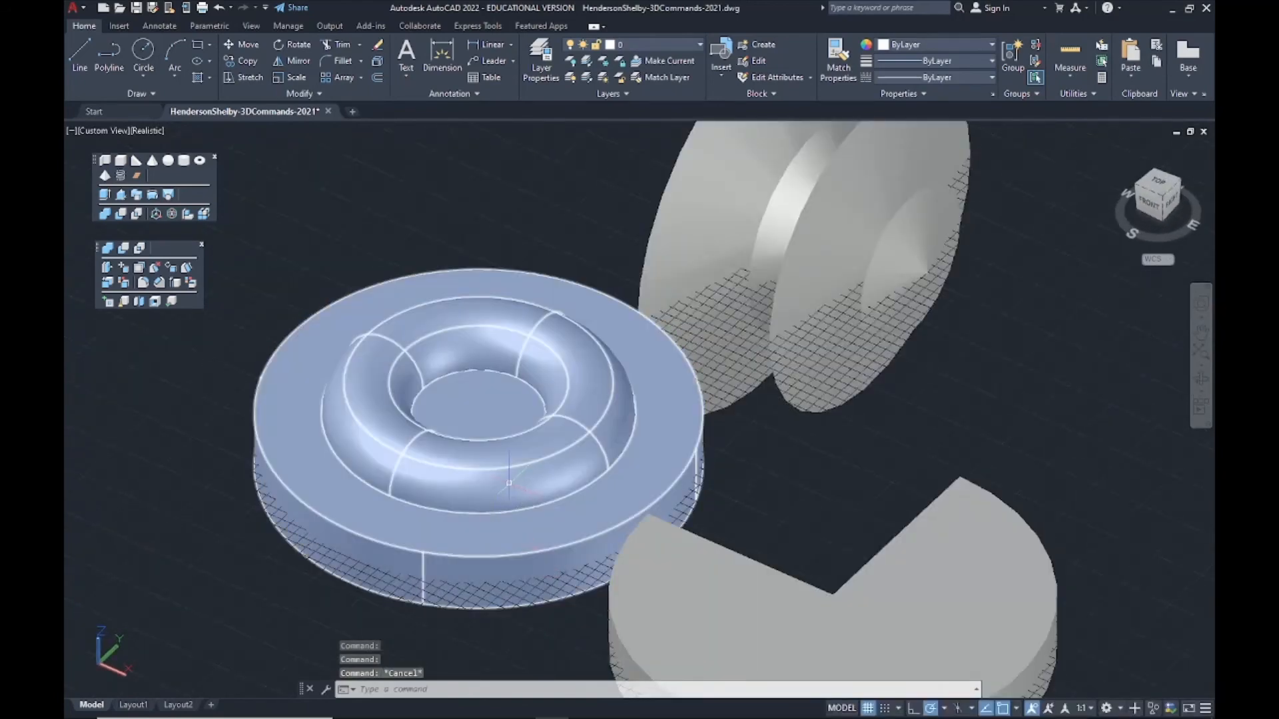
shift+middle_drag(509, 482, 766, 386)
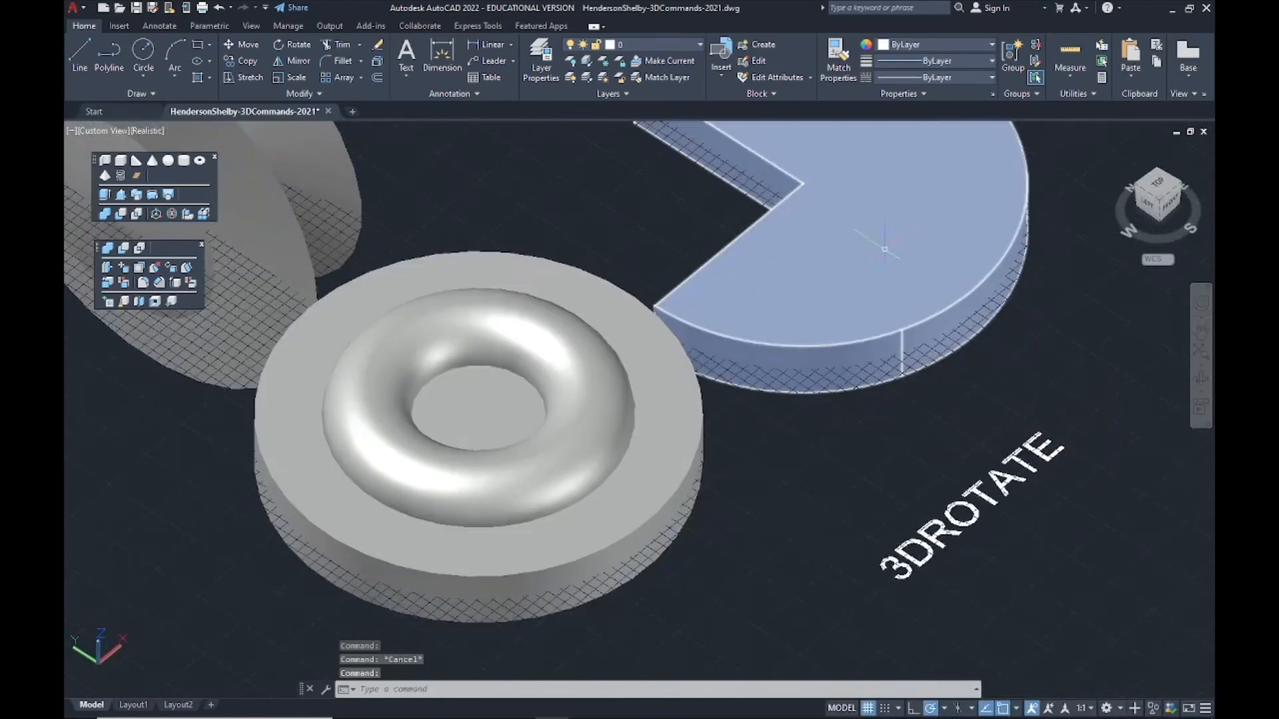
middle_drag(879, 267, 859, 407)
middle_drag(431, 536, 442, 397)
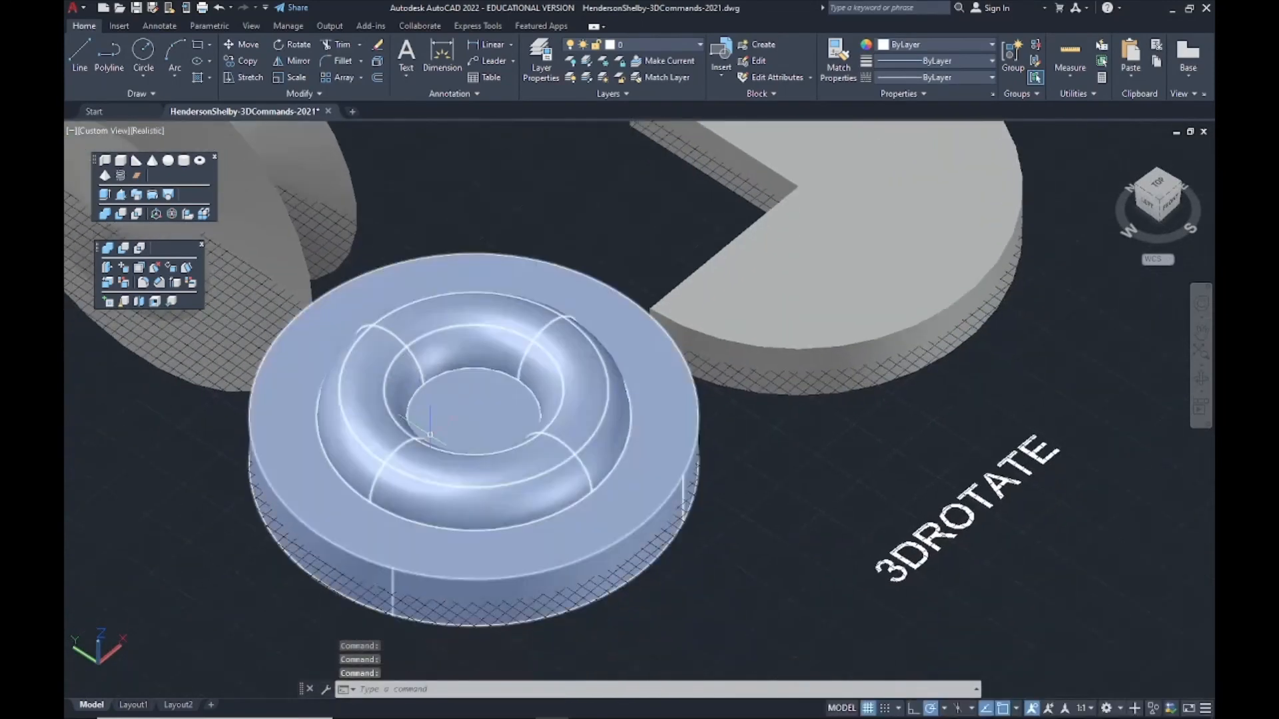